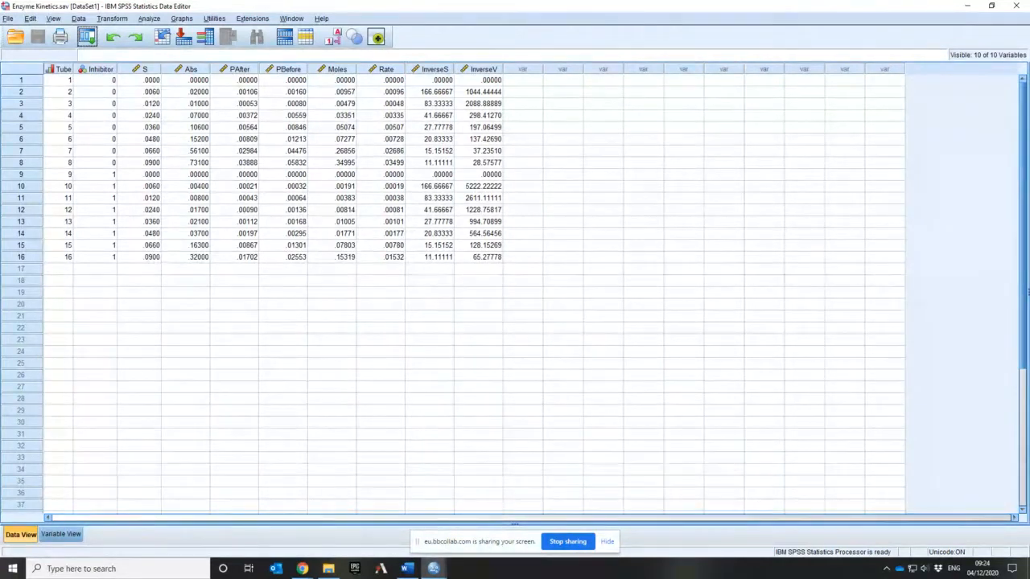
Examine the zero readings in the rows for tubes 1 and 9, especially their InverseS and InverseV values.
click(27, 82)
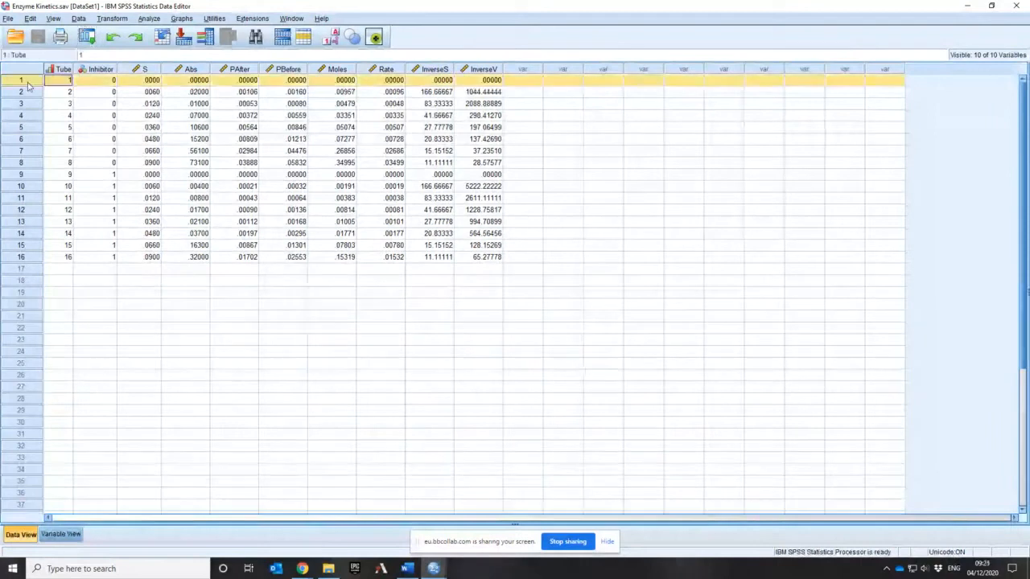
click(22, 174)
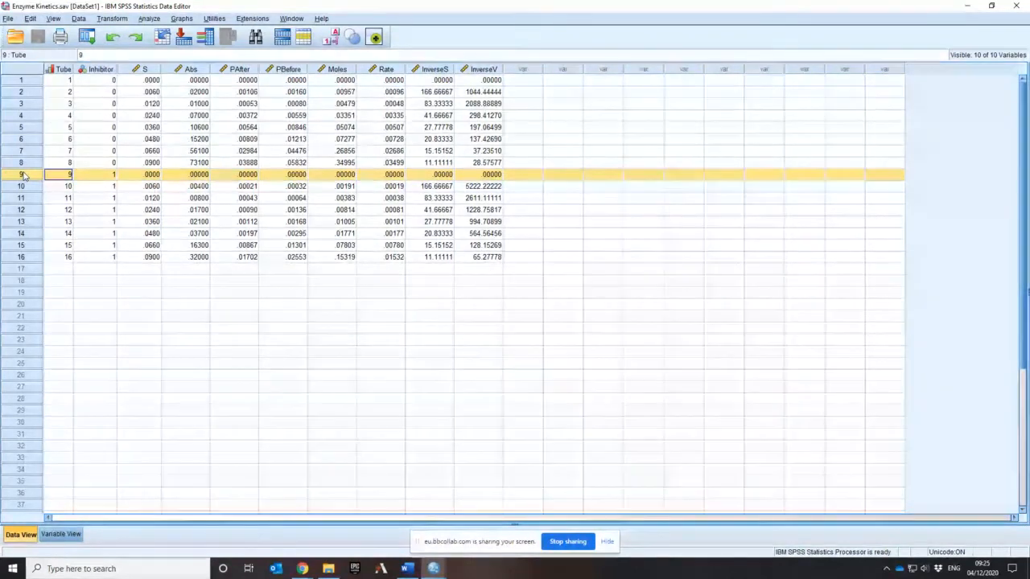
click(201, 175)
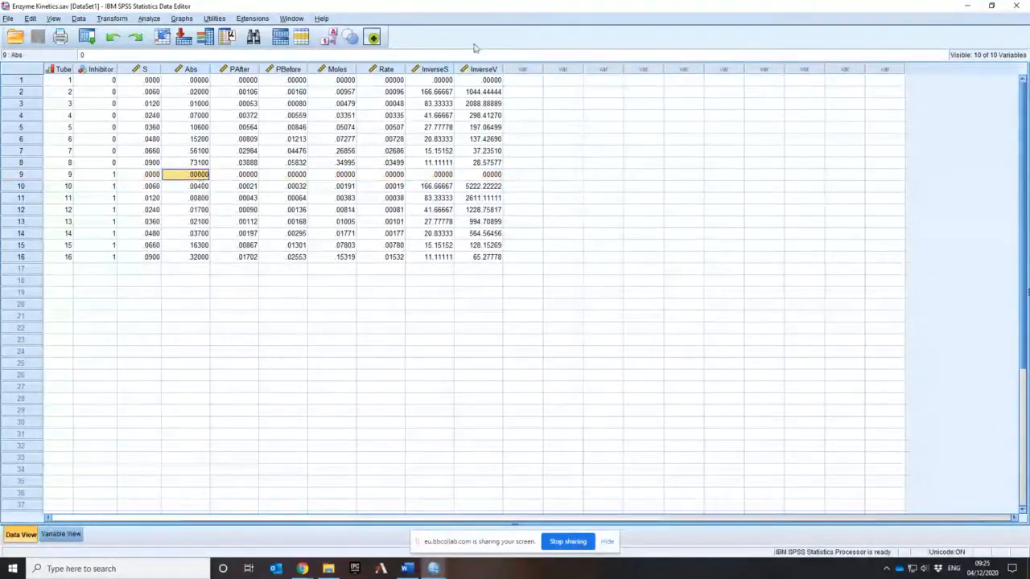
click(446, 176)
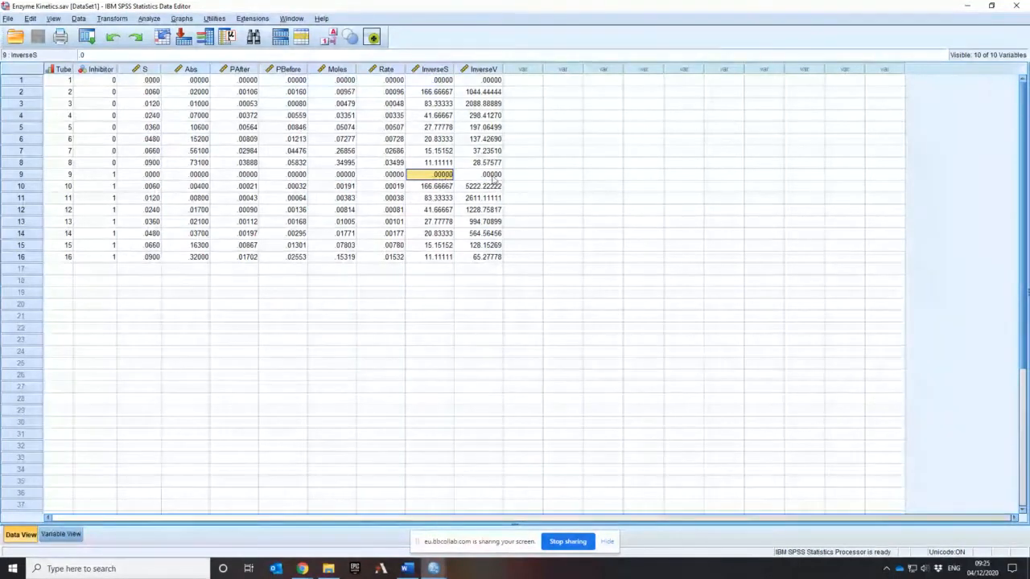
click(497, 176)
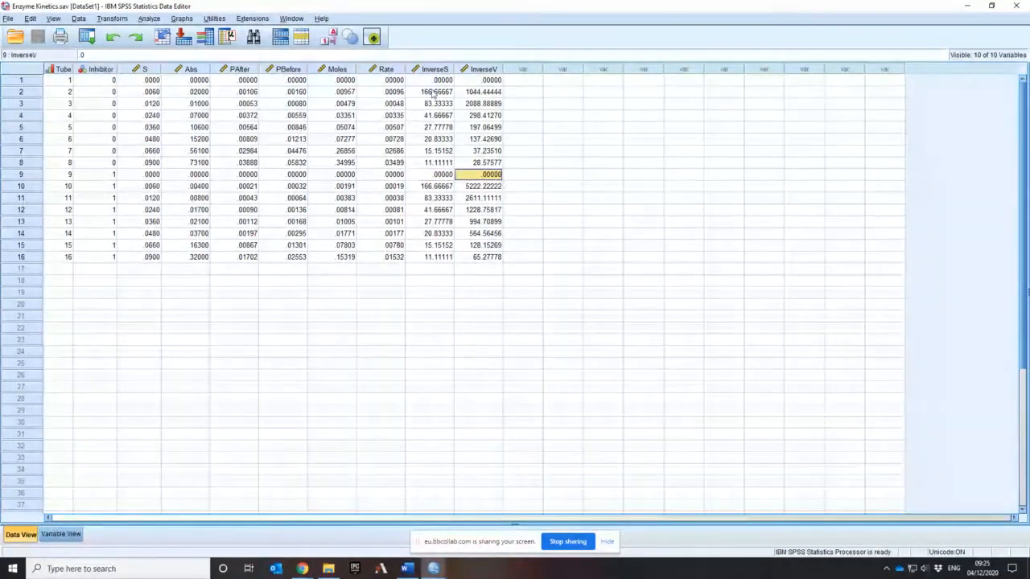
click(429, 82)
click(488, 81)
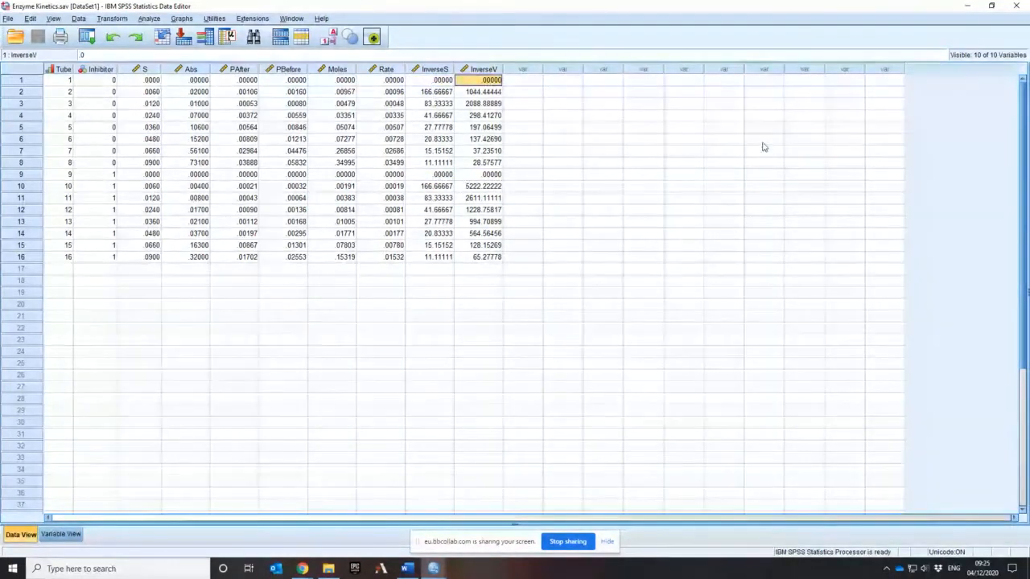
click(24, 175)
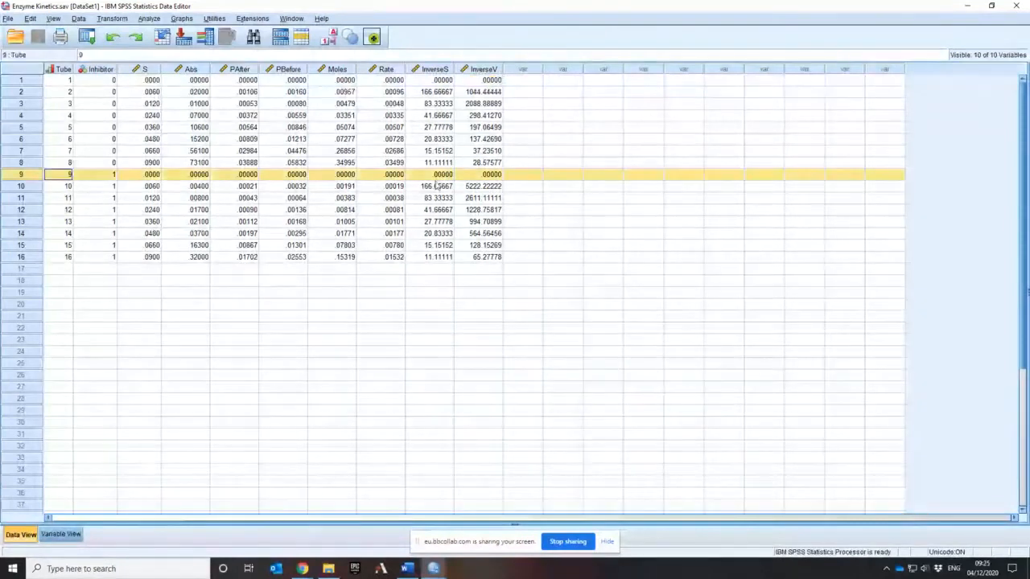
click(39, 81)
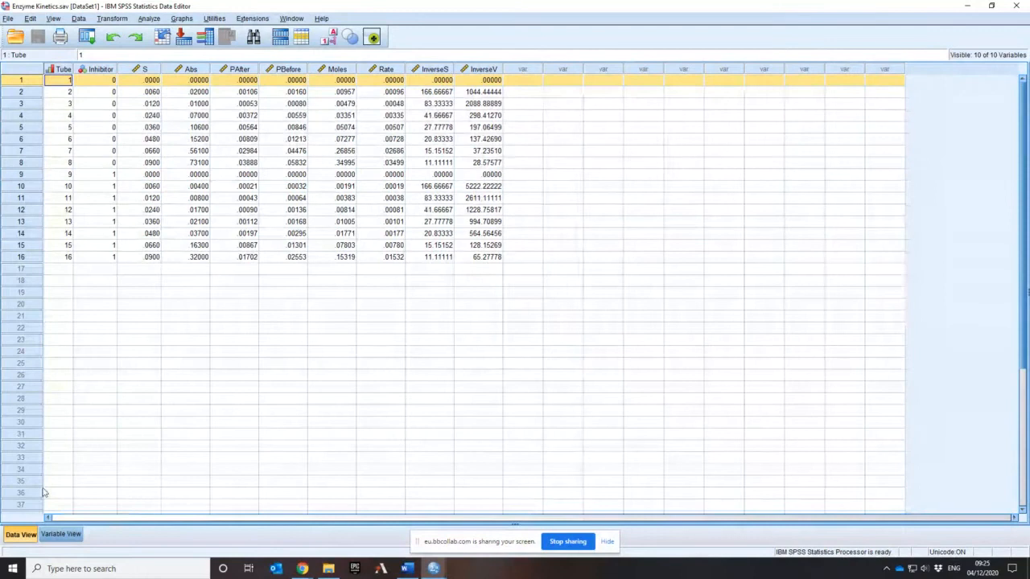
Define 0 as a discrete missing value for the InverseS variable.
click(72, 541)
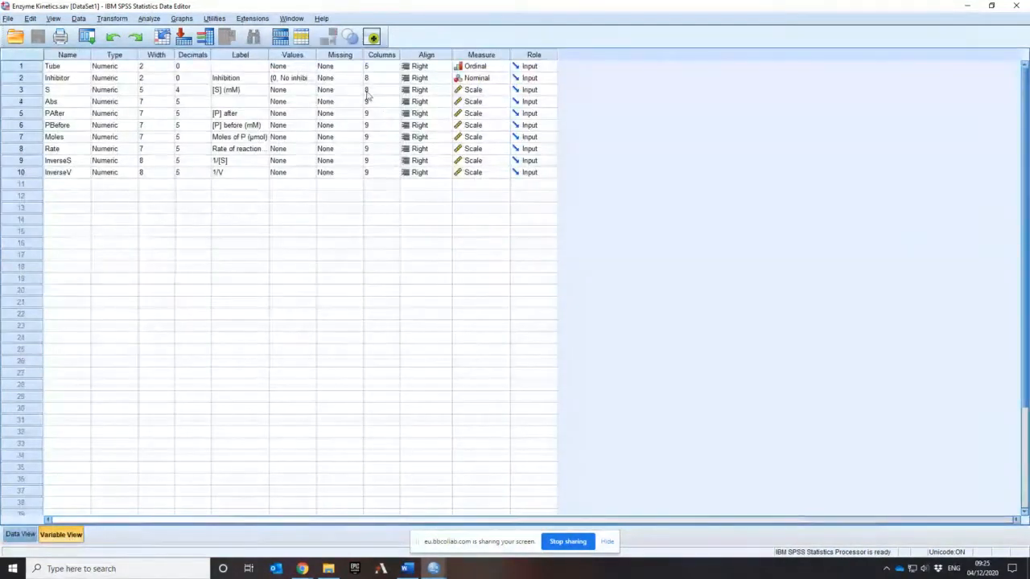
click(322, 161)
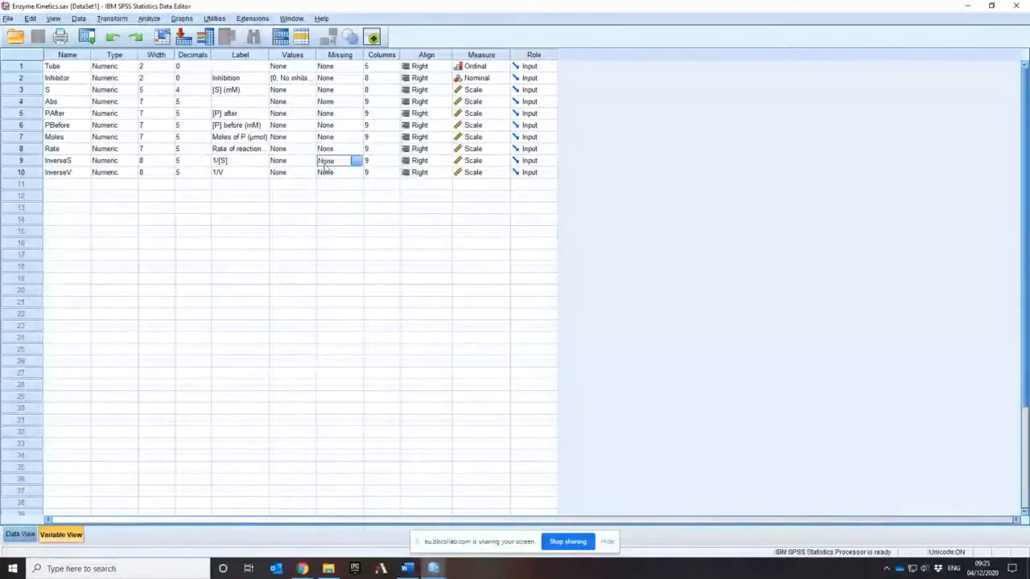
click(355, 161)
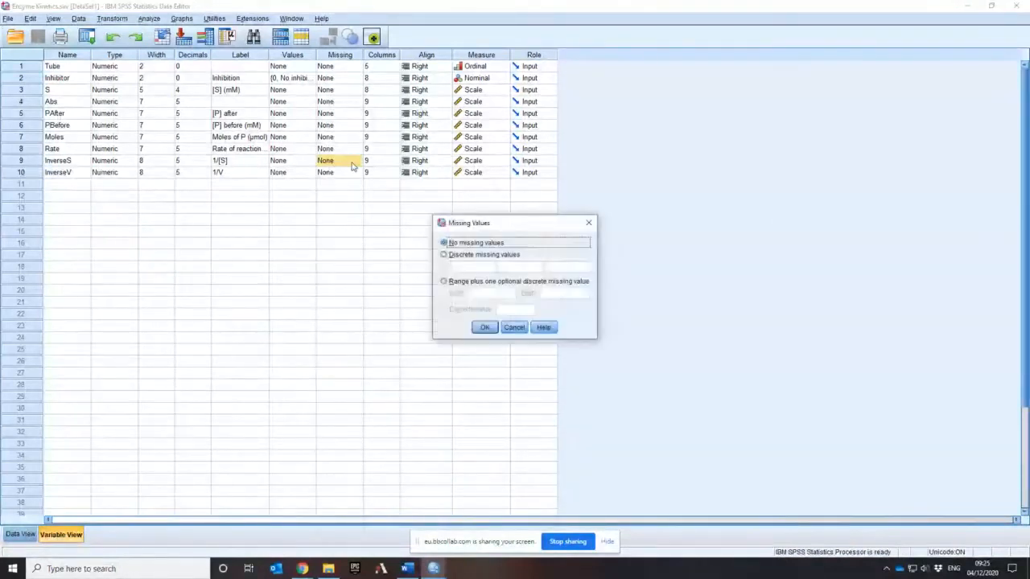
click(445, 255)
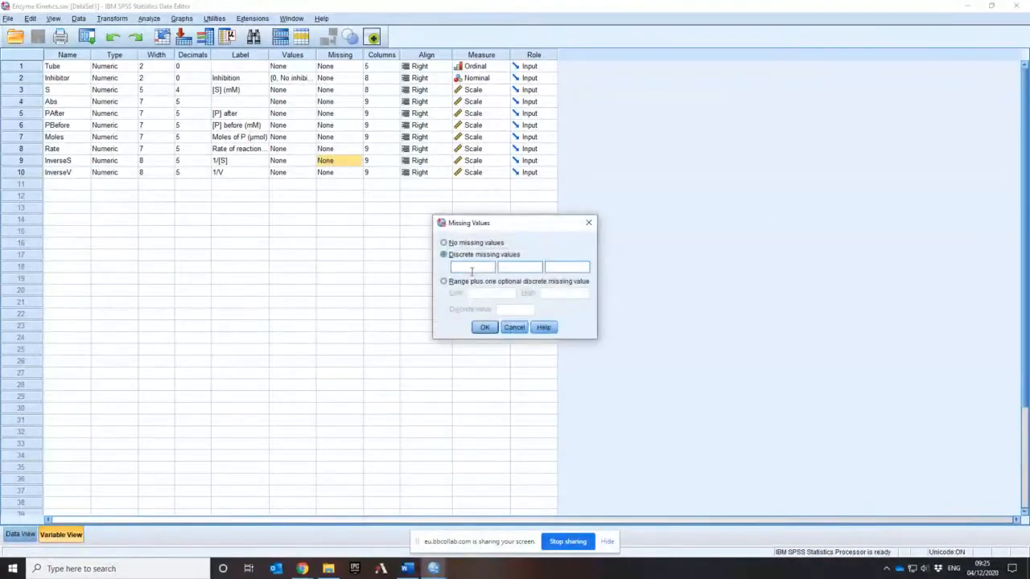
text(0)
click(484, 327)
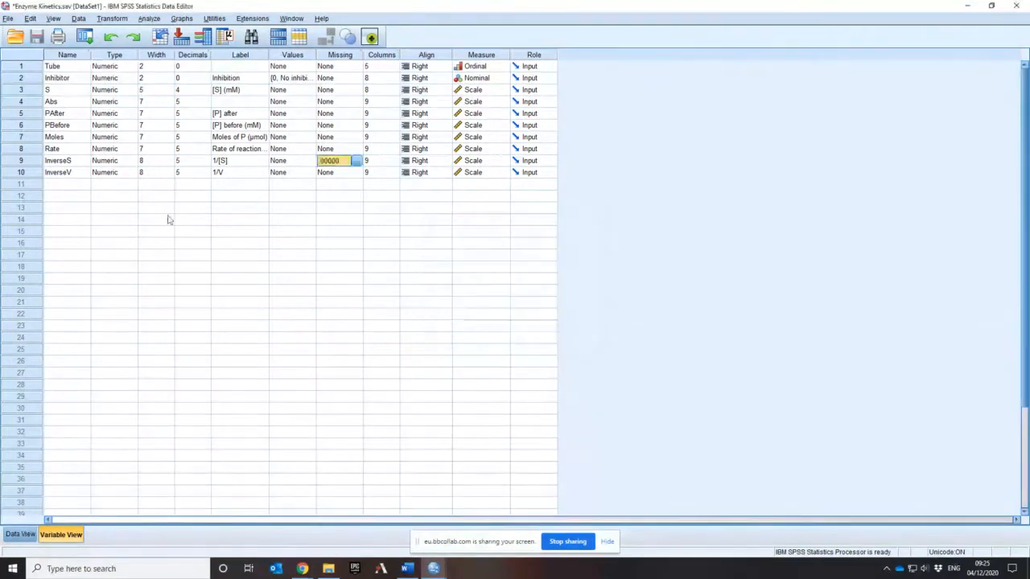
Define 0 as a discrete missing value for the InverseV variable.
click(342, 173)
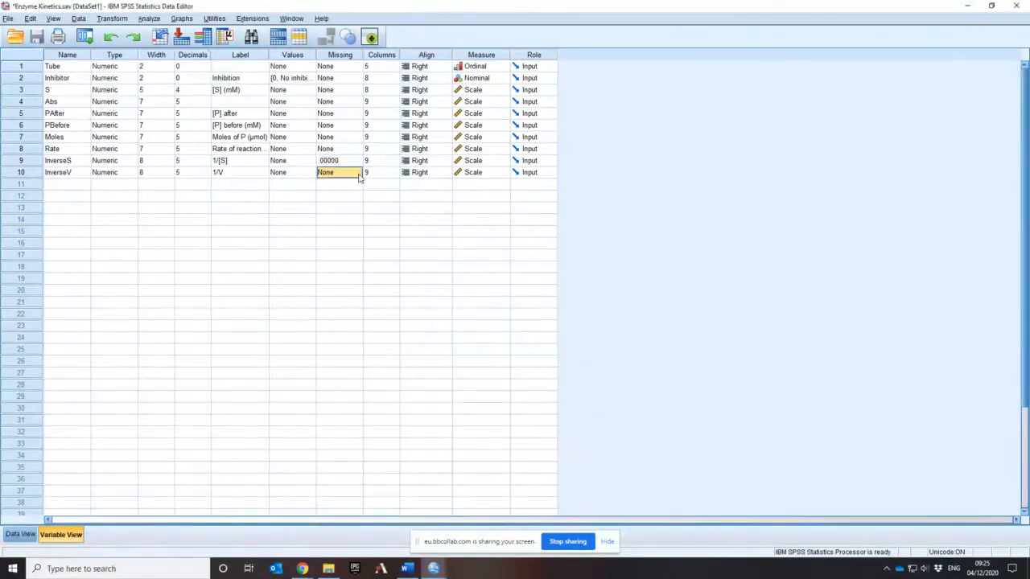
click(358, 173)
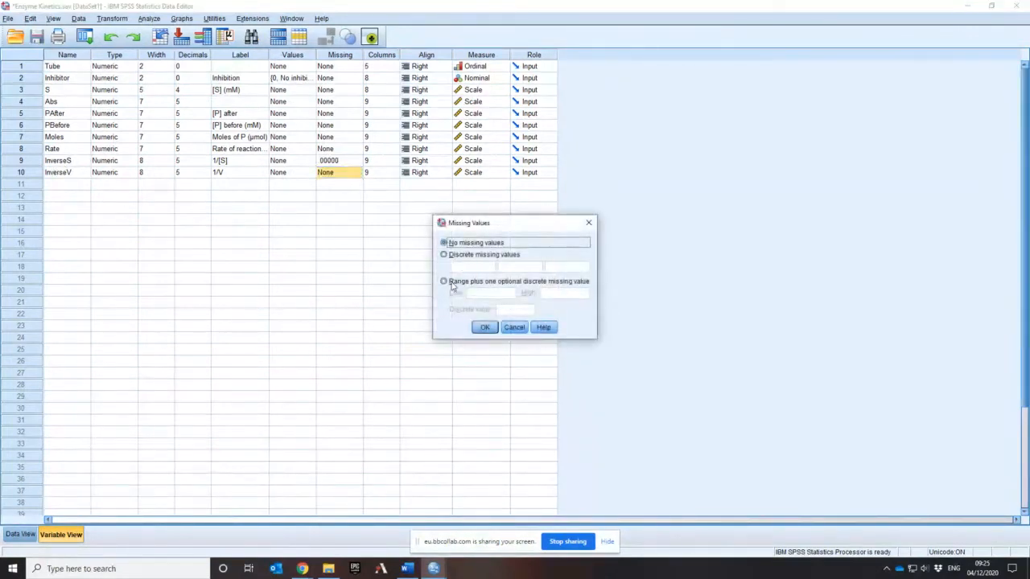
click(445, 256)
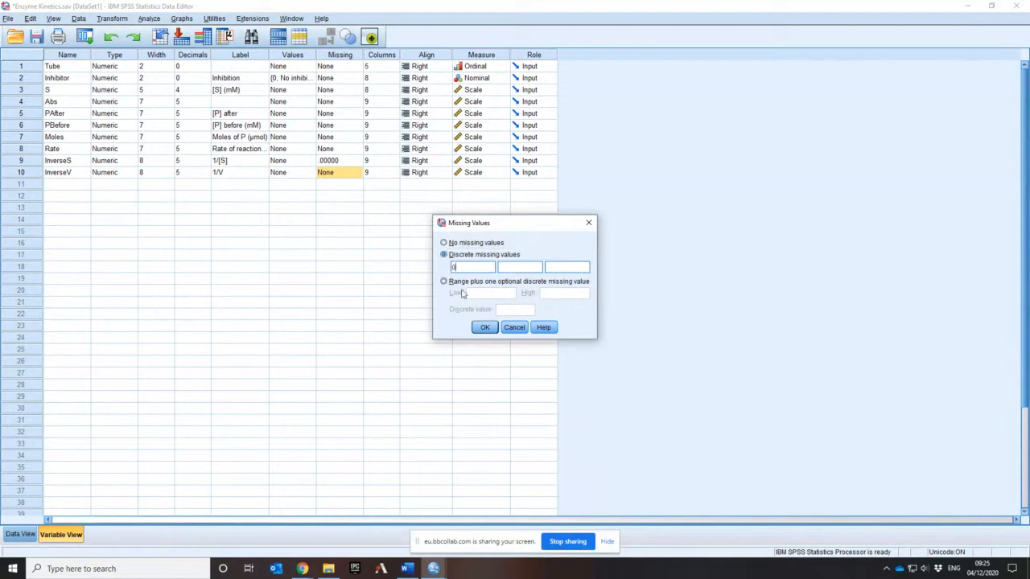
click(484, 327)
click(265, 338)
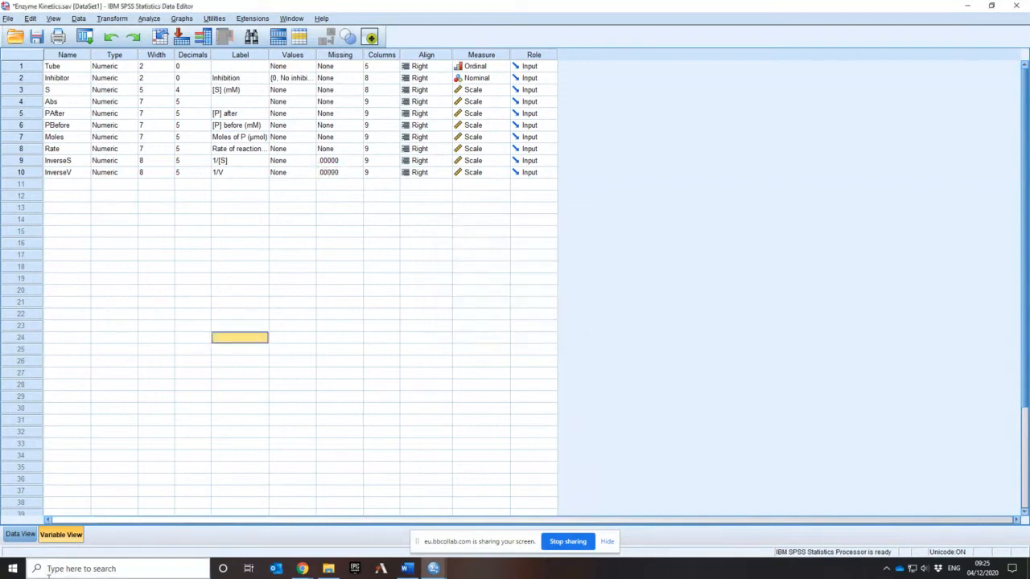
Return to the data and start a Grouped Scatter chart in the Chart Builder.
click(21, 534)
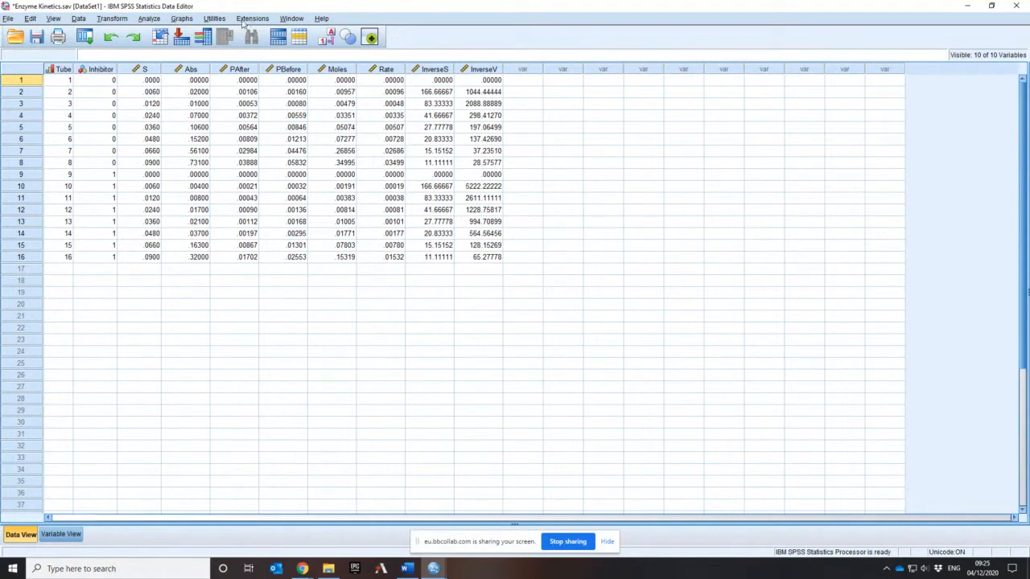
click(182, 18)
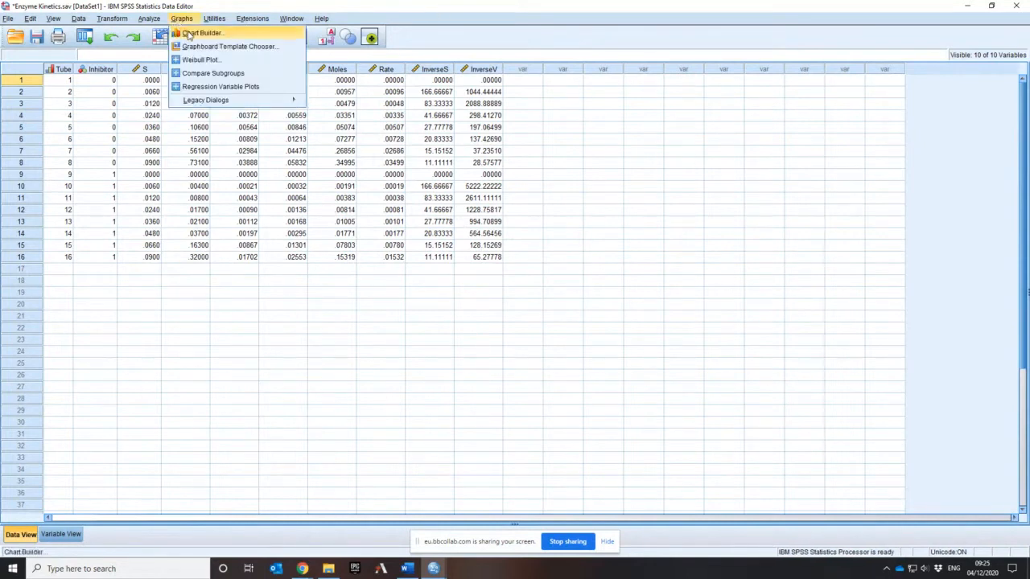
click(201, 33)
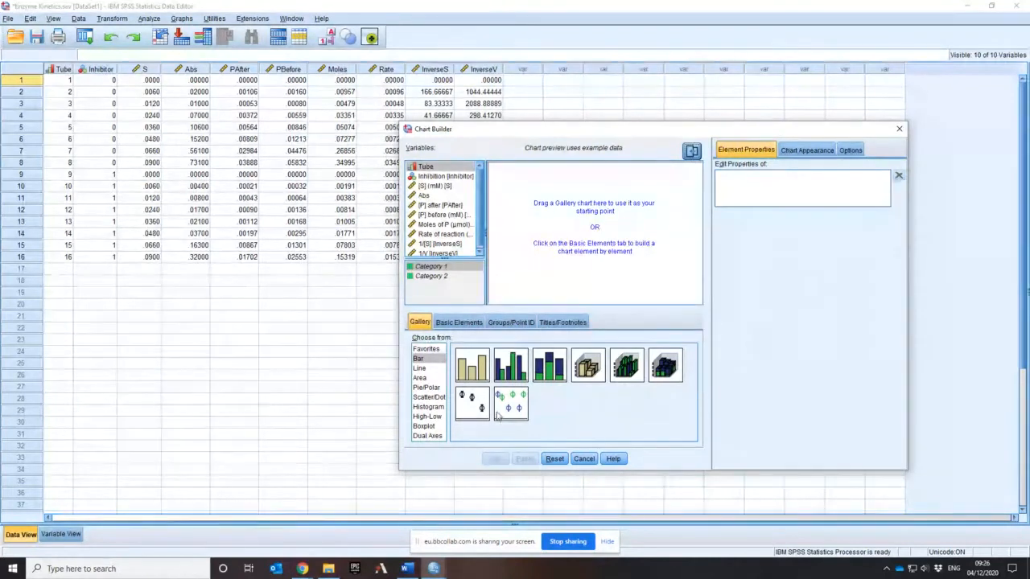
click(429, 398)
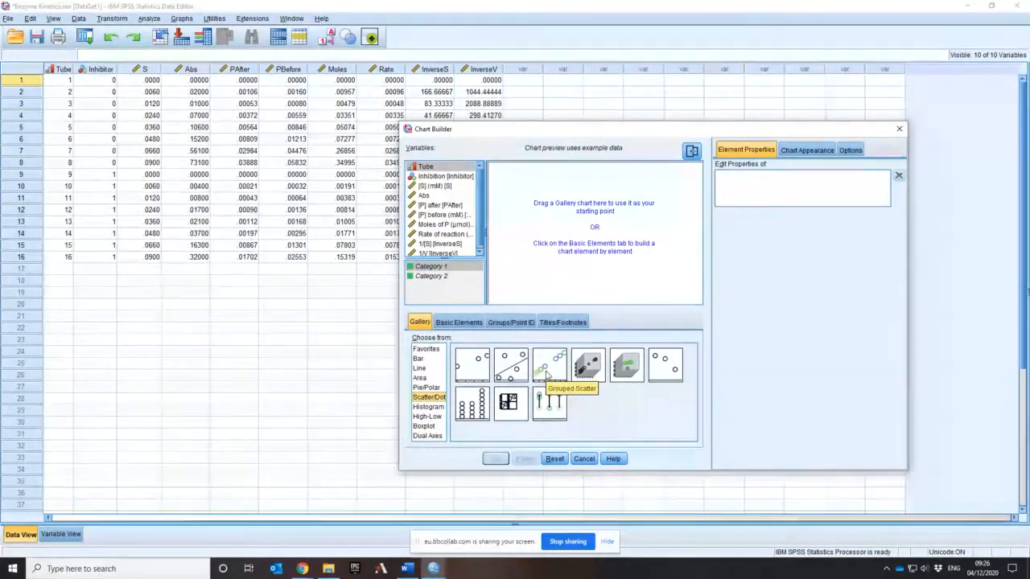
drag(545, 374, 581, 228)
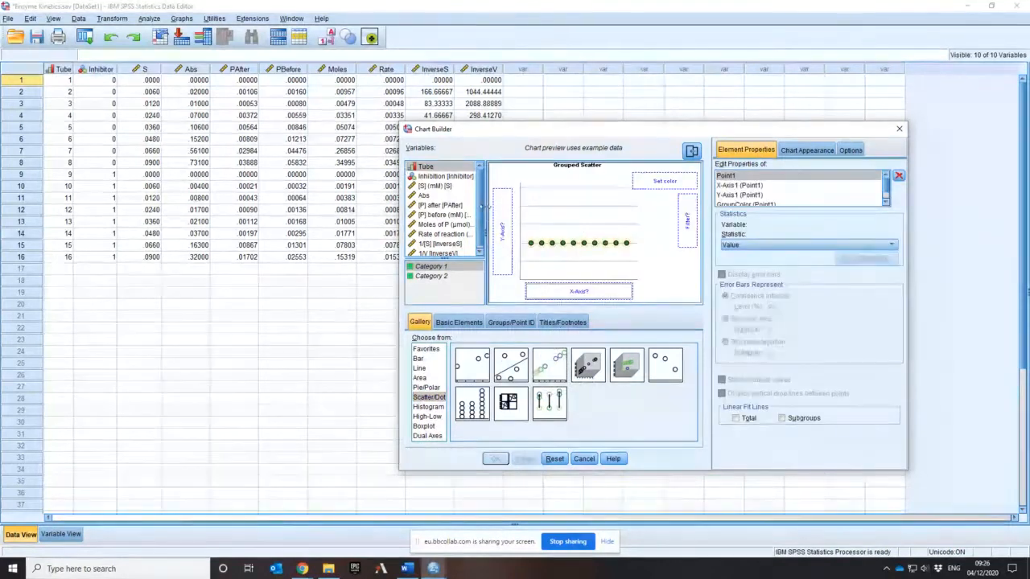
Plot 1/[S] on the X axis against 1/V on the Y axis, coloured by Inhibition, and generate the chart.
drag(481, 210, 483, 242)
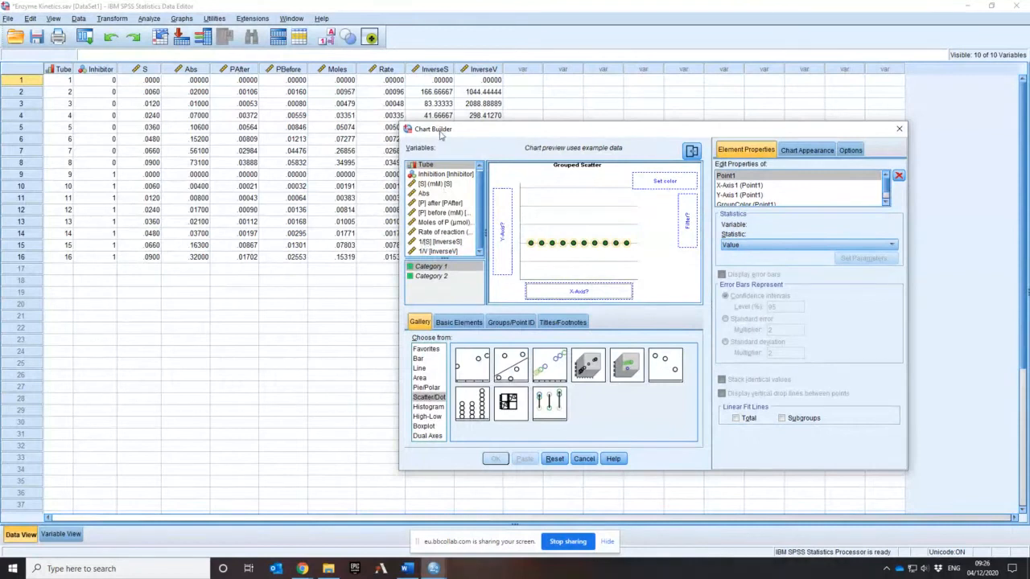
click(435, 241)
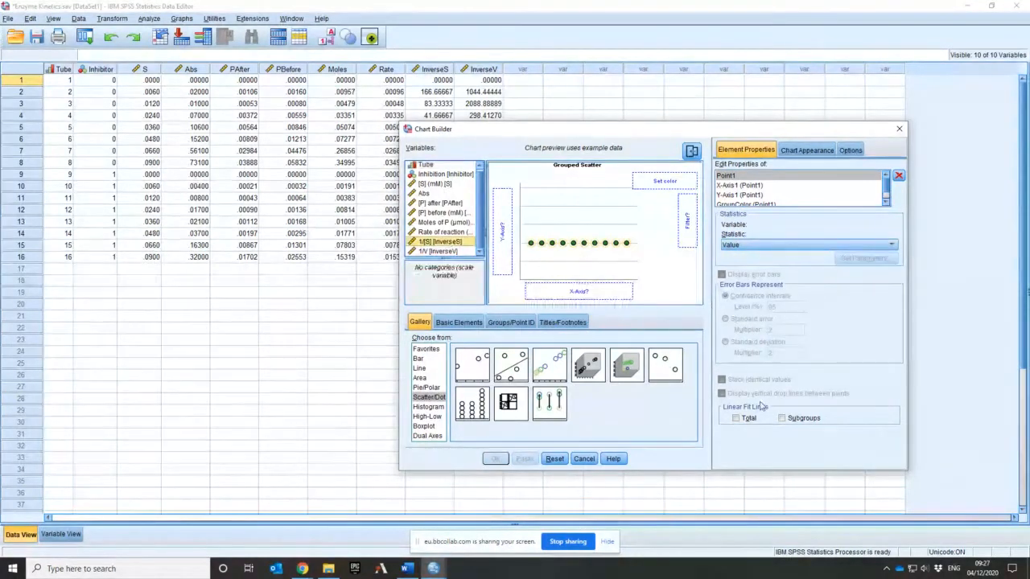
drag(441, 242, 566, 291)
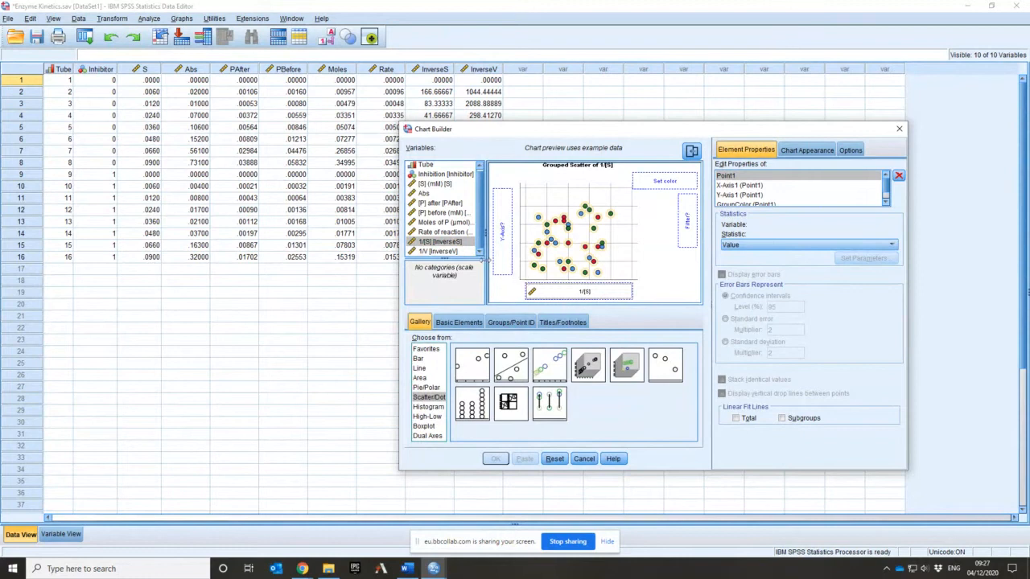
click(441, 252)
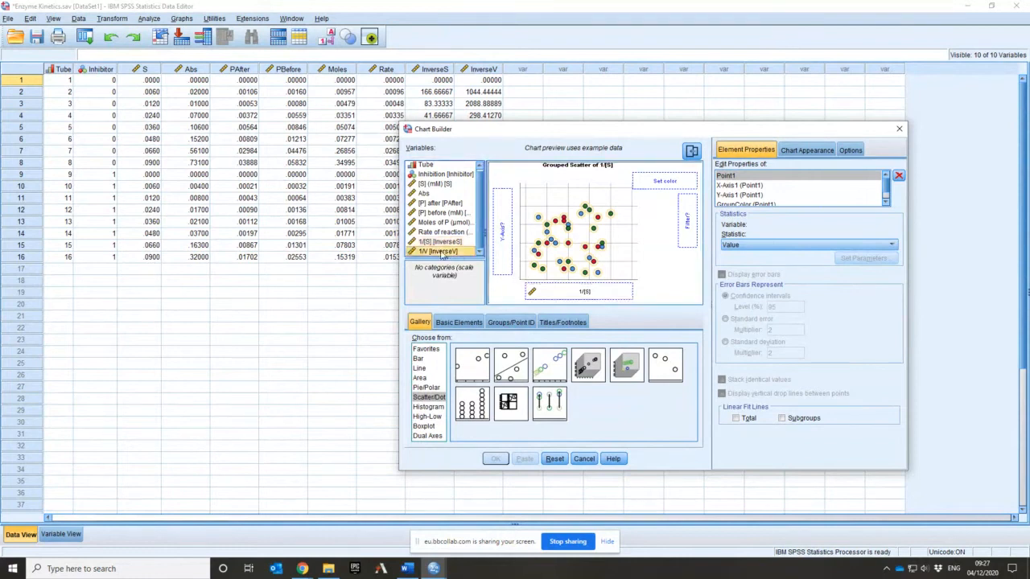
drag(441, 254, 499, 233)
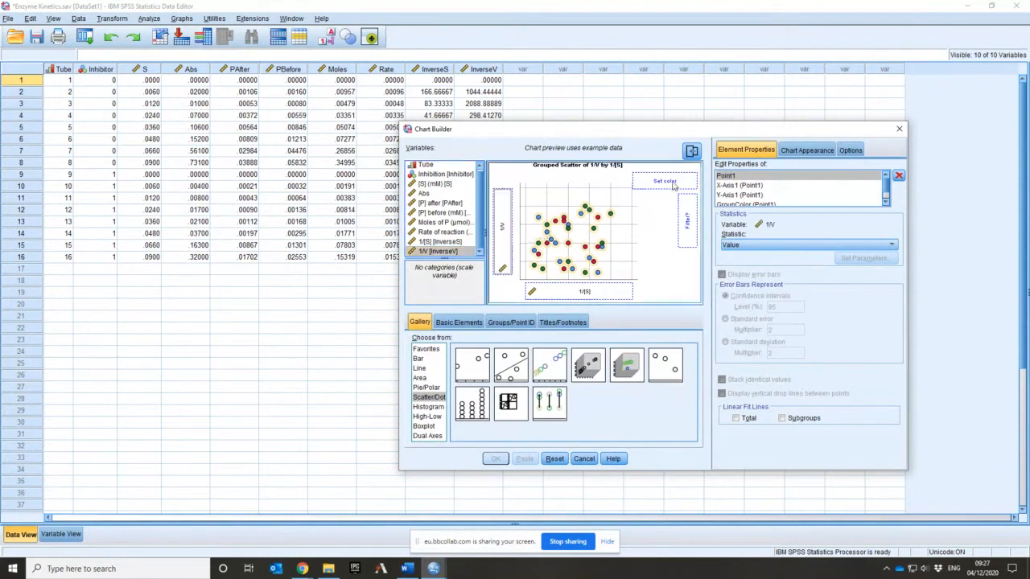
drag(435, 175, 661, 181)
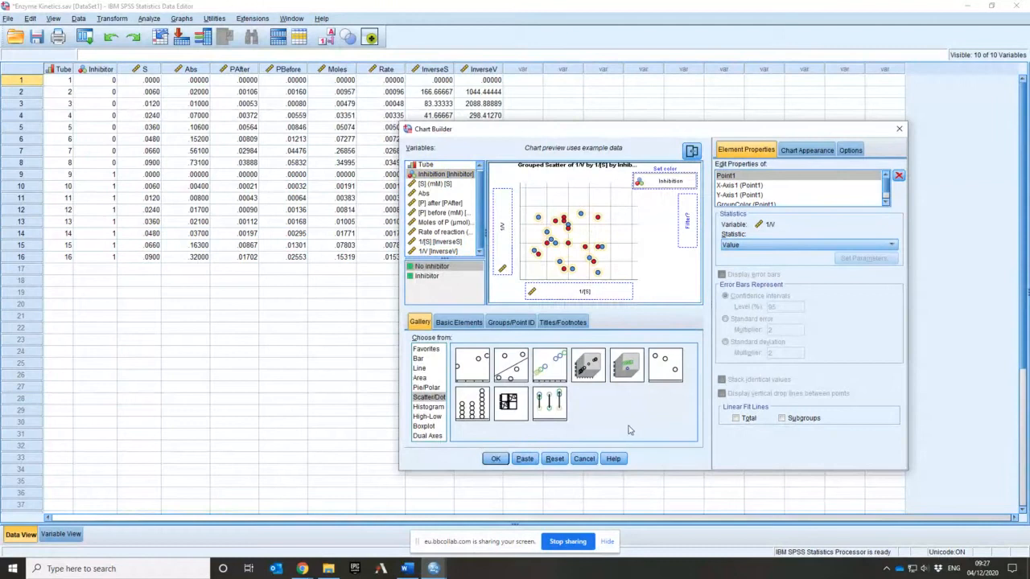
click(495, 460)
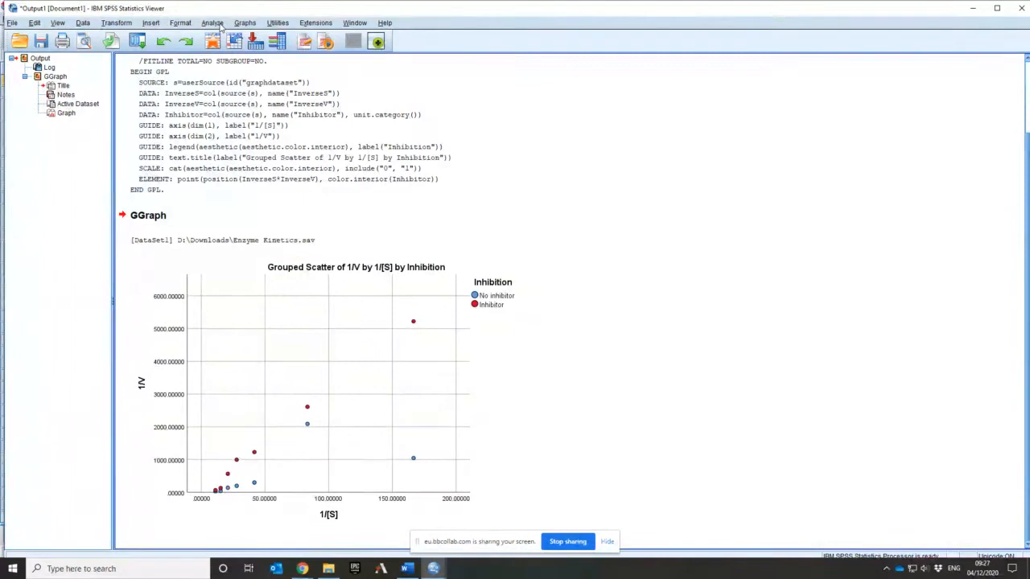
Add linear fit lines for the inhibitor and no-inhibitor subgroups to the scatter chart, then close the chart editor.
double_click(392, 403)
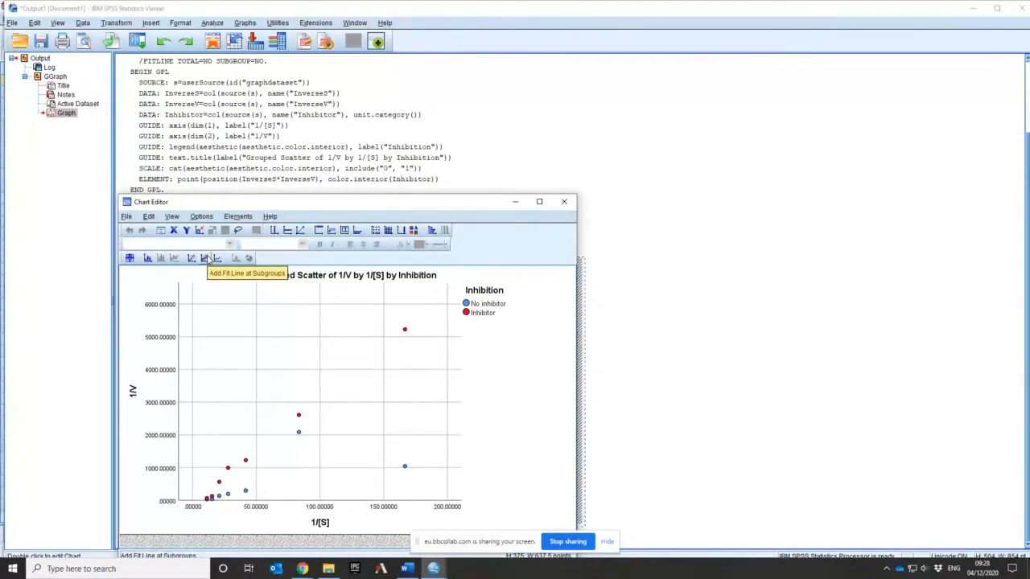
click(206, 259)
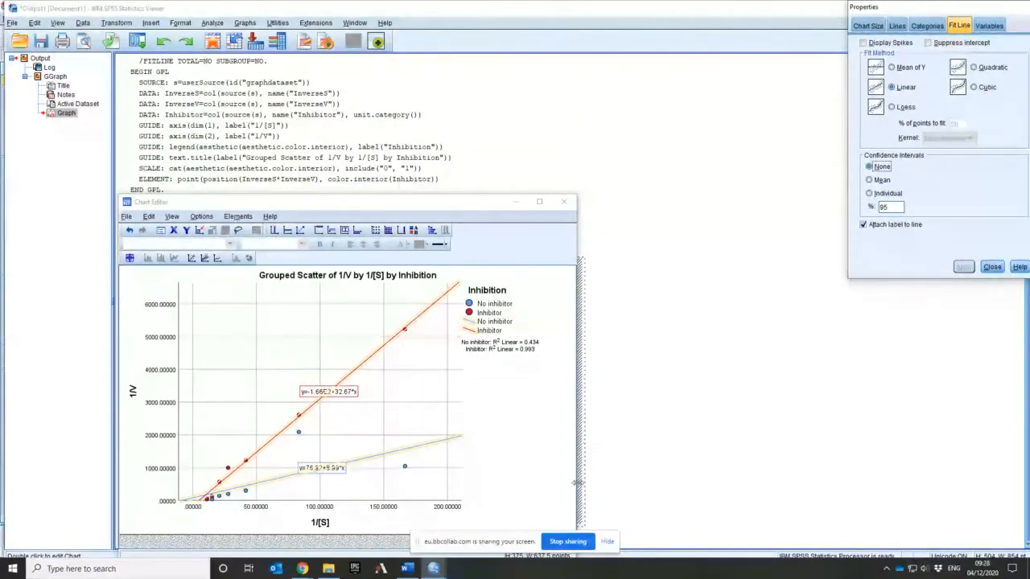
click(993, 266)
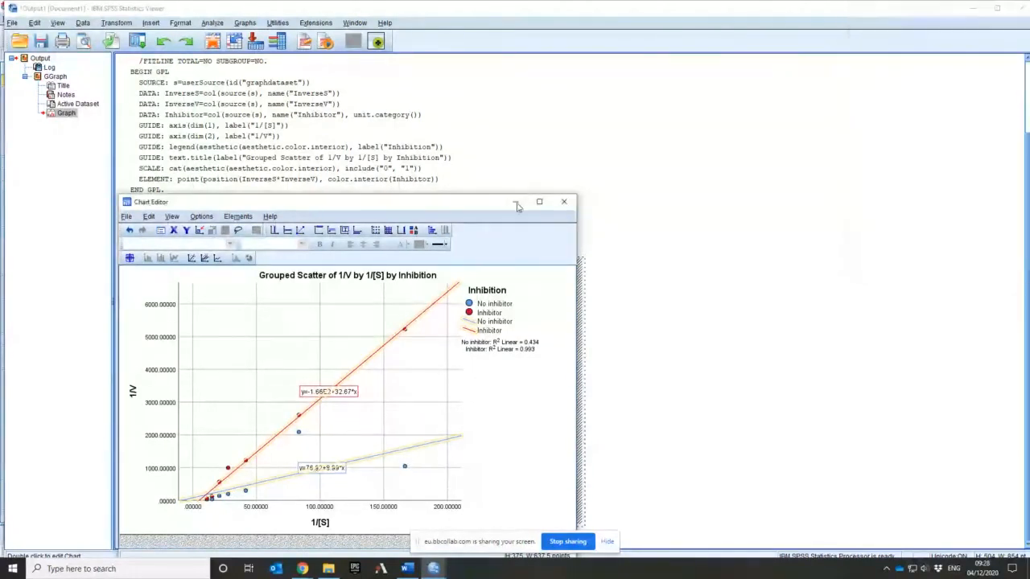
click(568, 204)
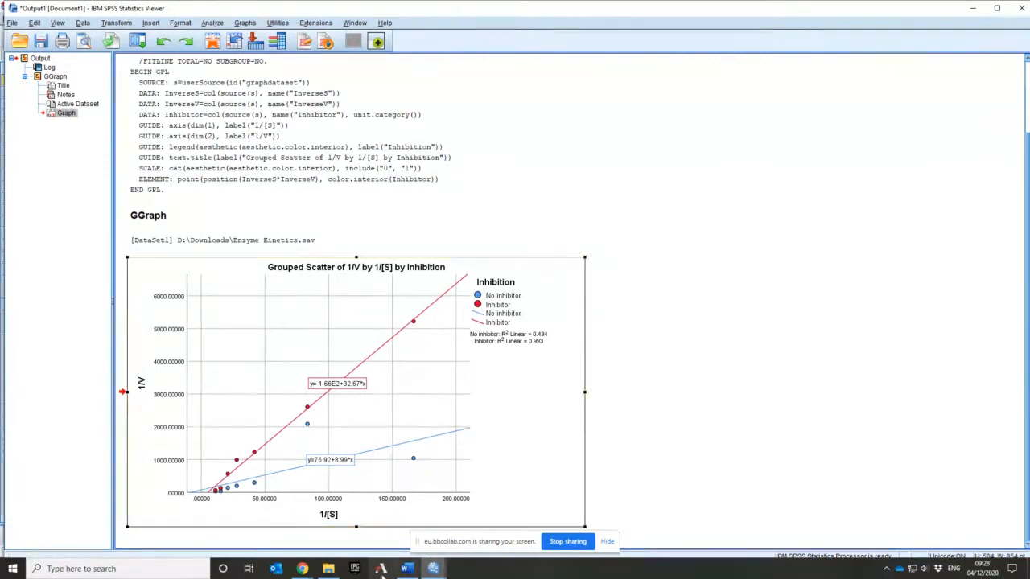
Minimize the SPSS windows and open Kinetics Practical Spreadsheet 1.xlsx from the Downloads folder in Excel.
click(972, 8)
click(972, 6)
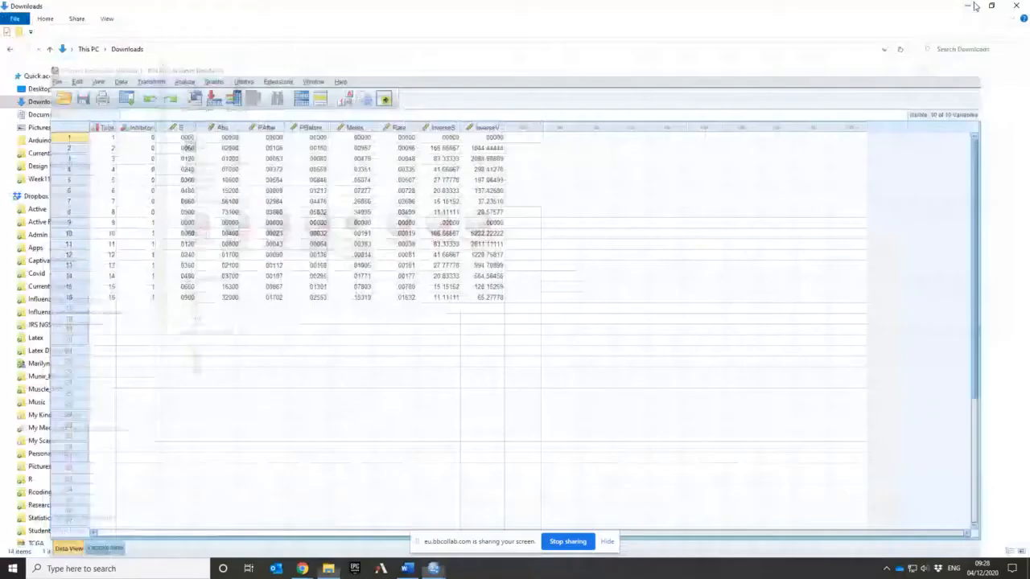
click(193, 157)
double_click(193, 157)
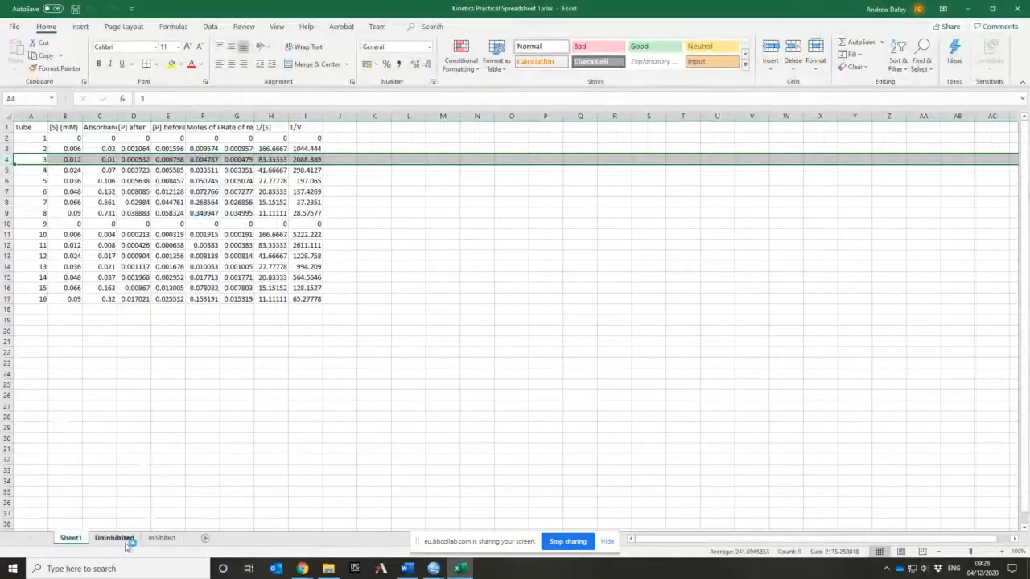
Compare the Uninhibited and Inhibited Lineweaver-Burk charts in Excel with the SPSS scatter chart's fit lines, and return to the SPSS output.
click(125, 544)
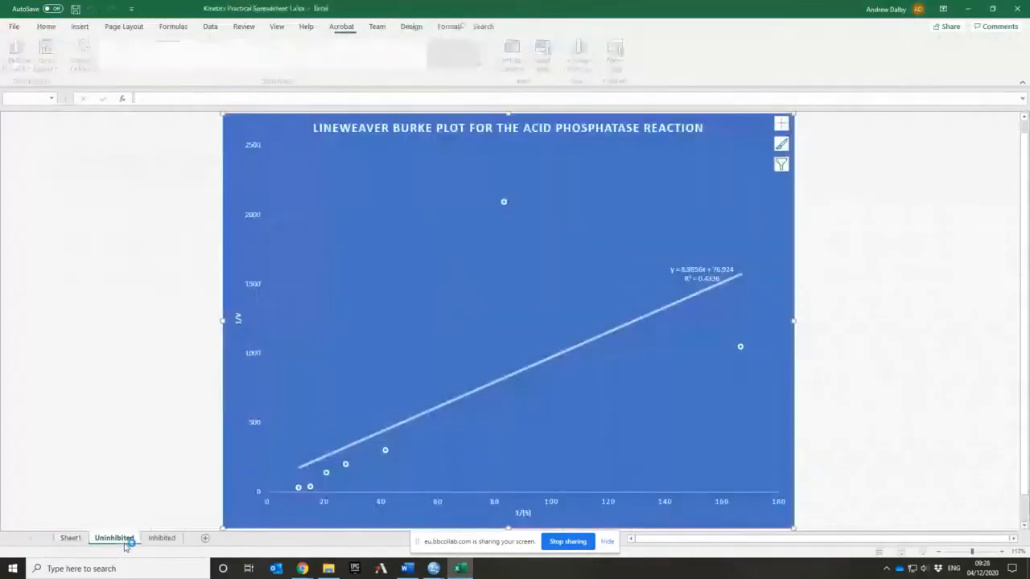
click(158, 539)
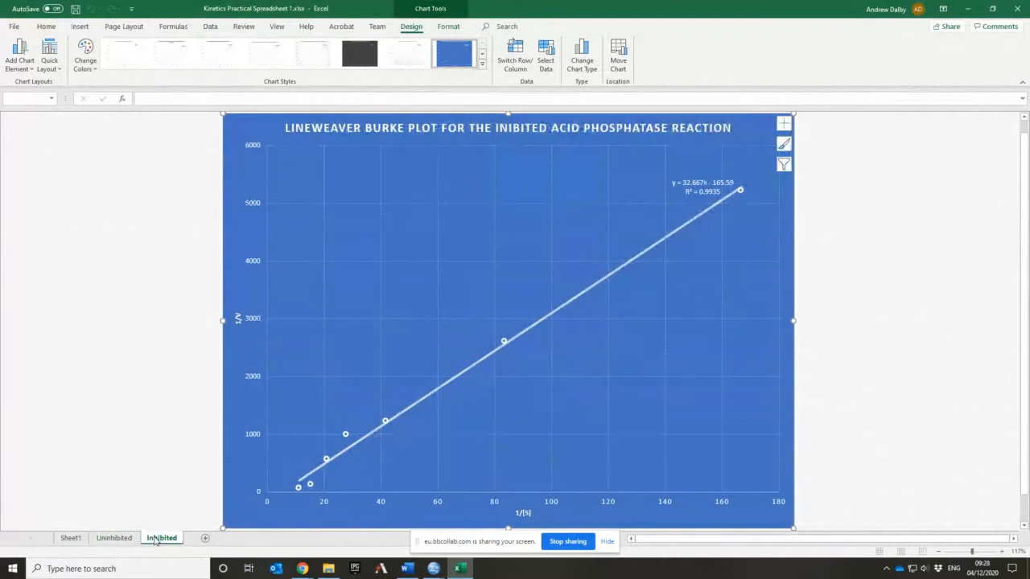
click(114, 538)
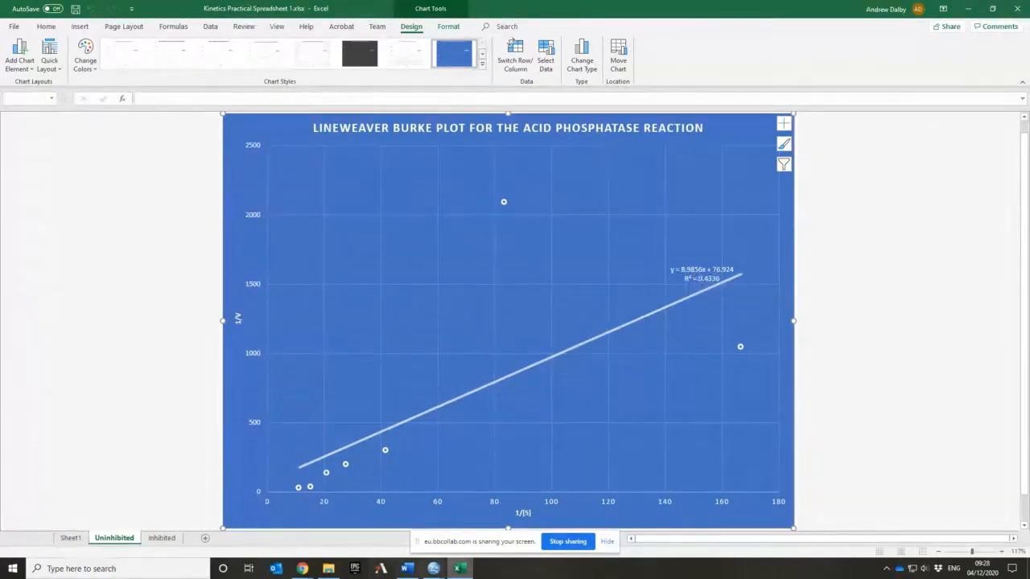
mouse_move(433, 570)
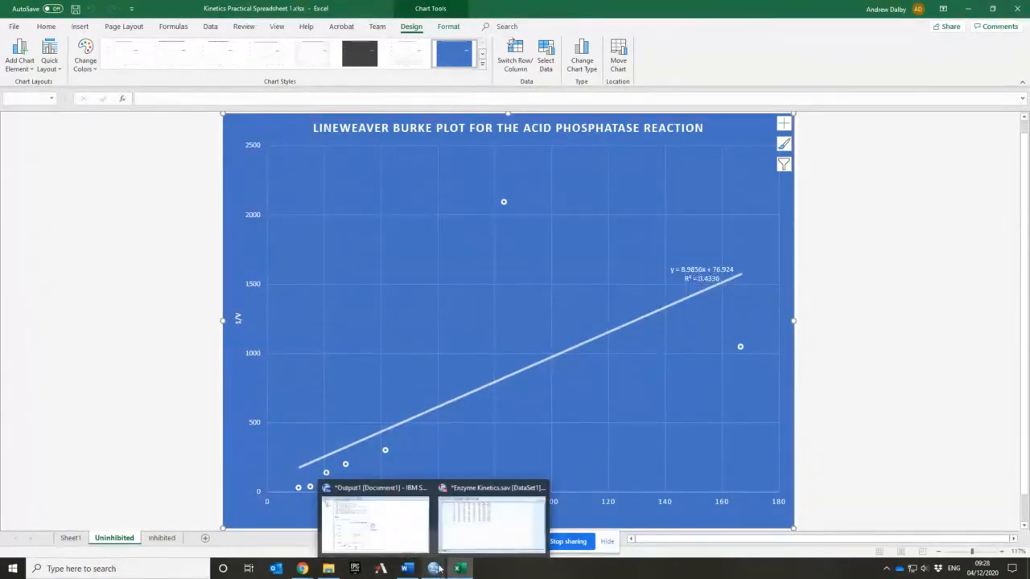
click(386, 547)
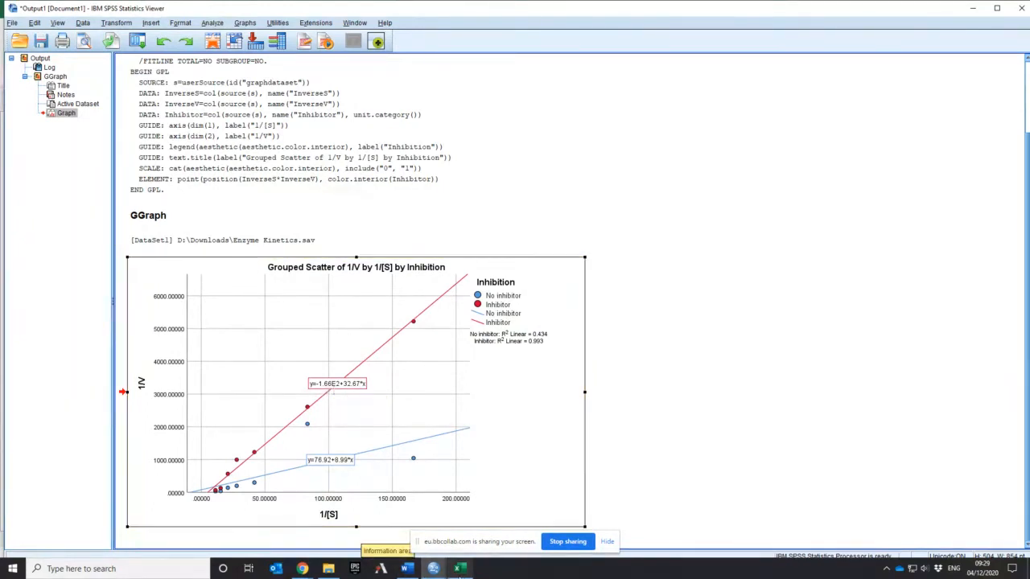
click(459, 570)
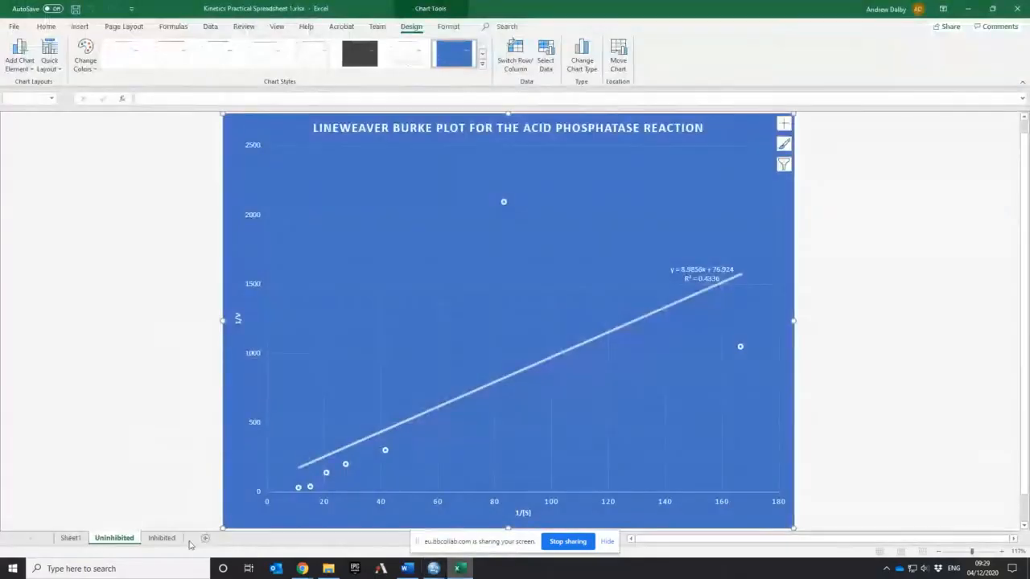
click(161, 538)
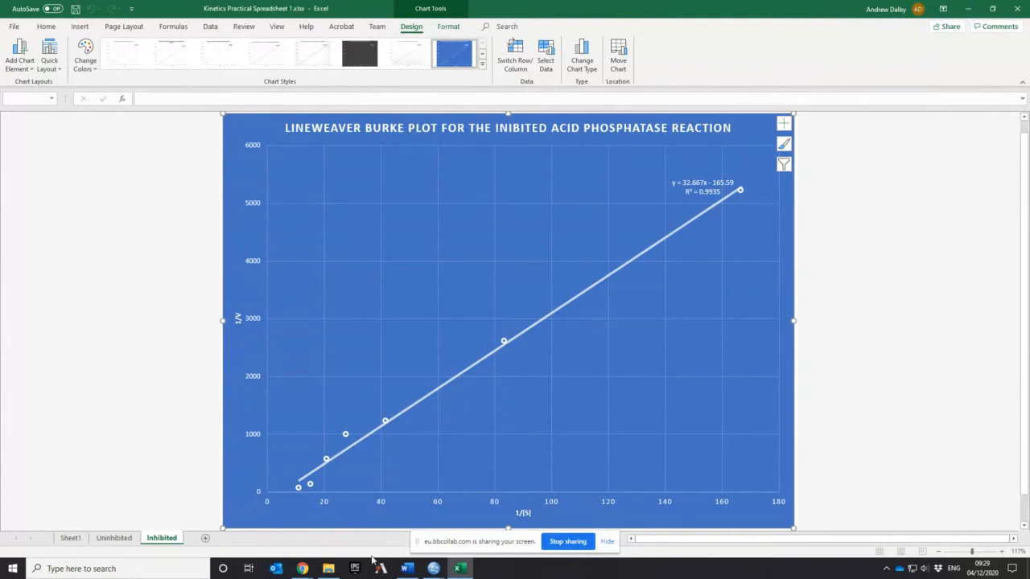
mouse_move(461, 571)
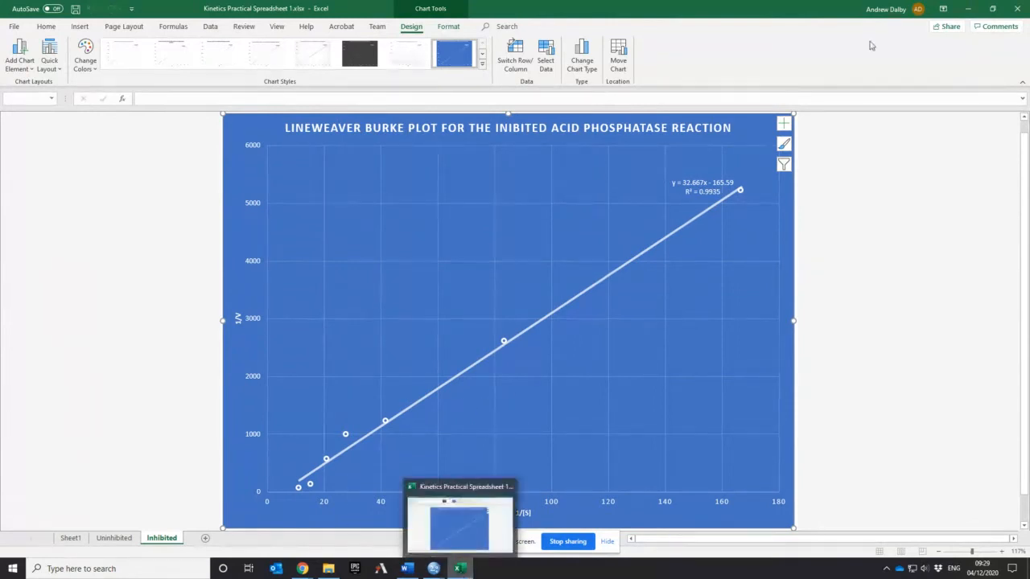
click(969, 10)
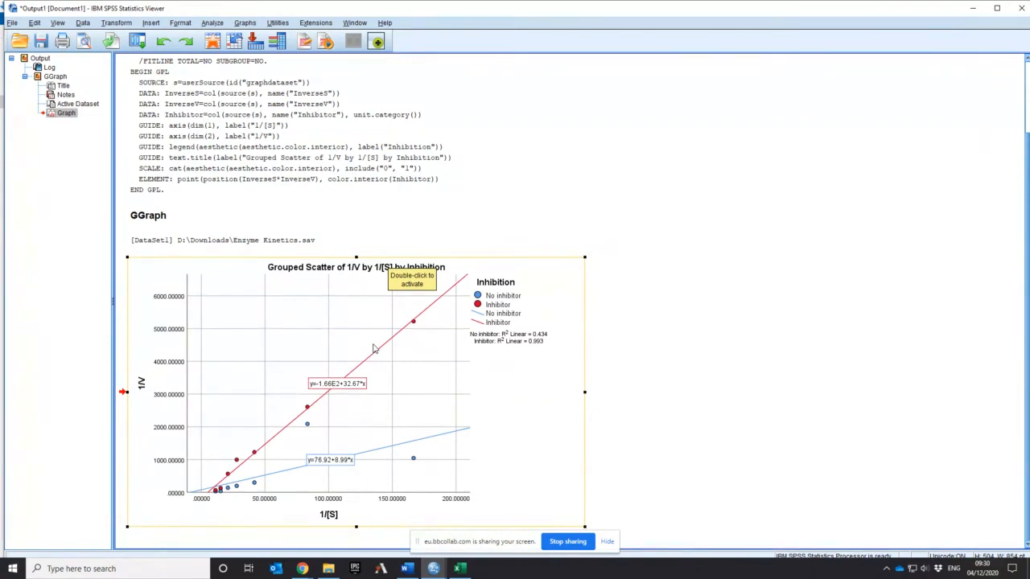
Set up a Linear Regression with 1/V as the dependent variable and 1/[S] as the independent variable.
click(215, 24)
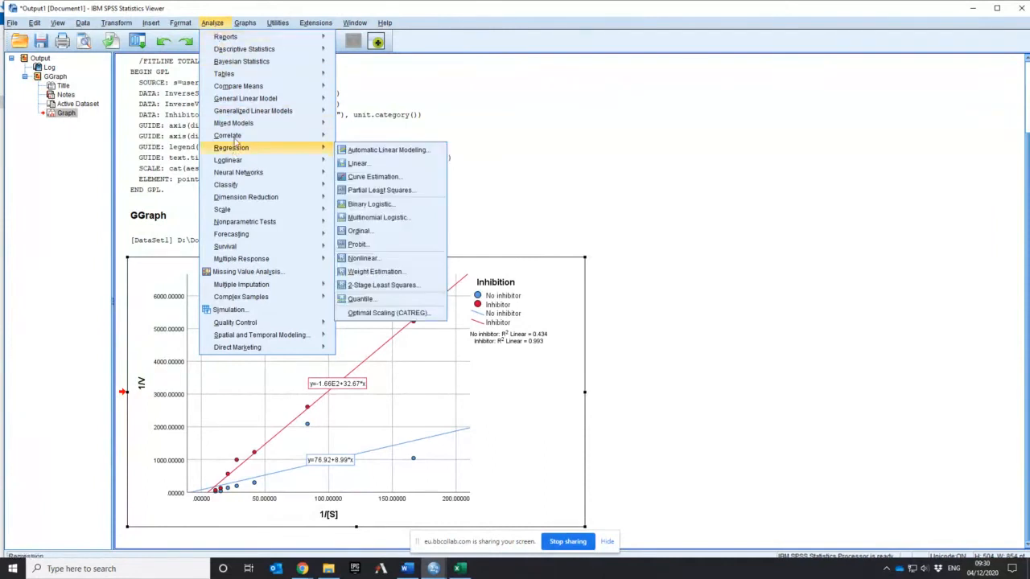
mouse_move(242, 148)
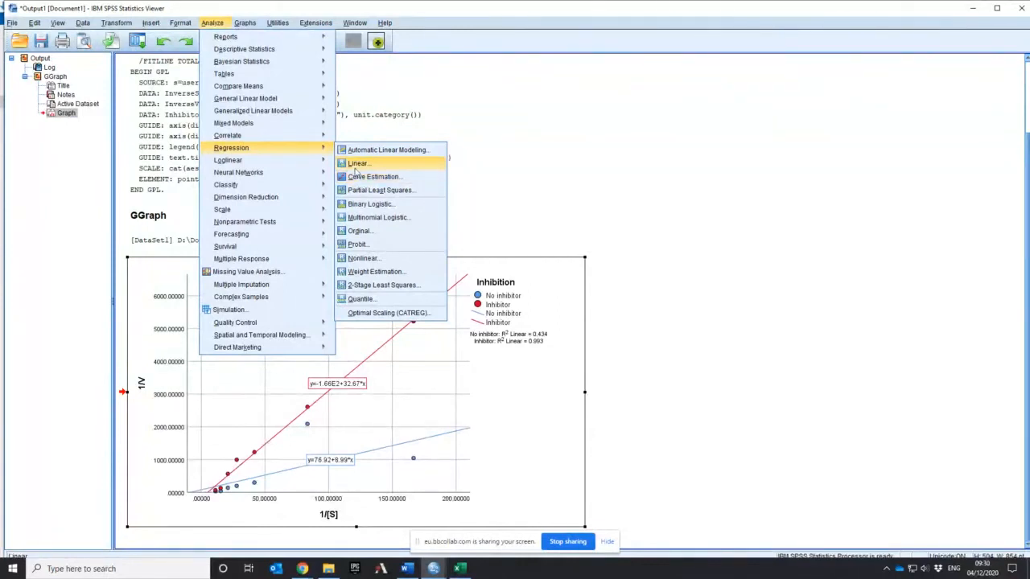
click(357, 163)
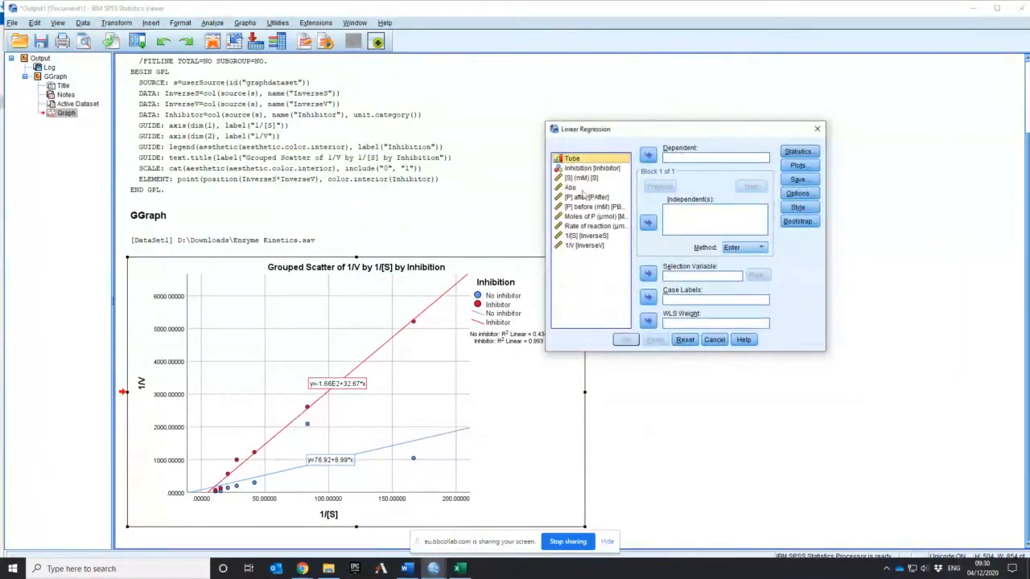
click(588, 245)
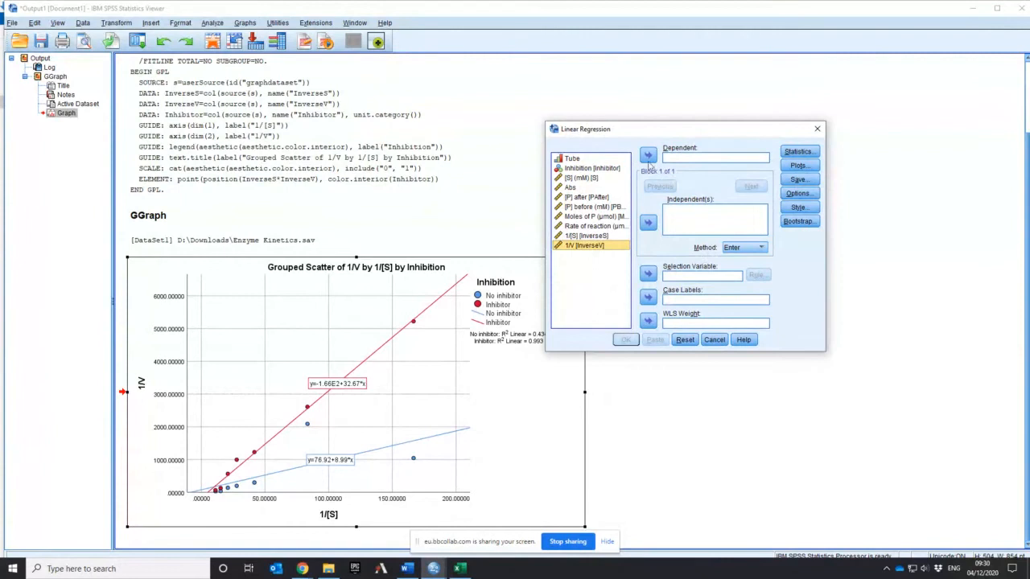
click(649, 156)
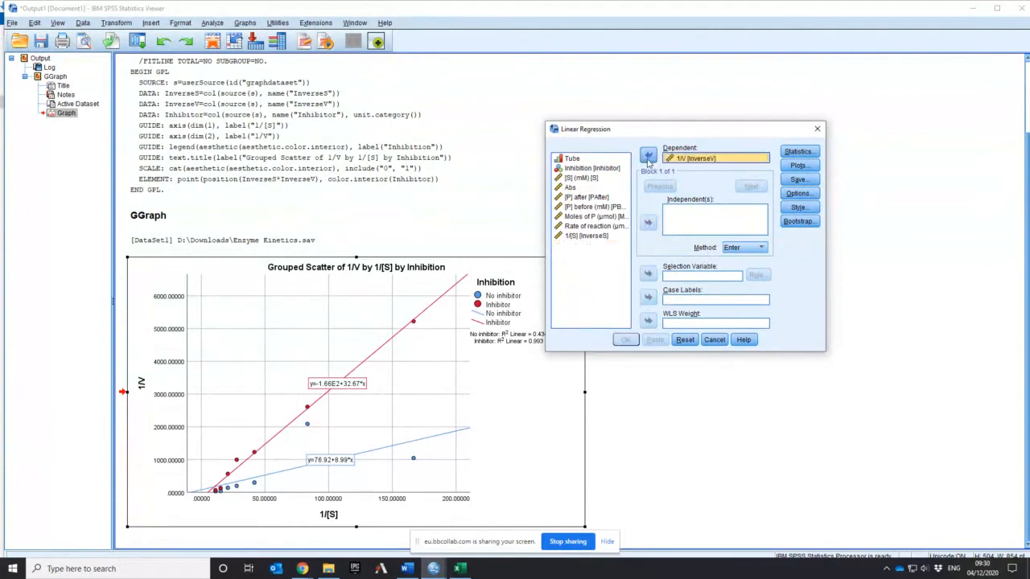
click(586, 236)
click(648, 223)
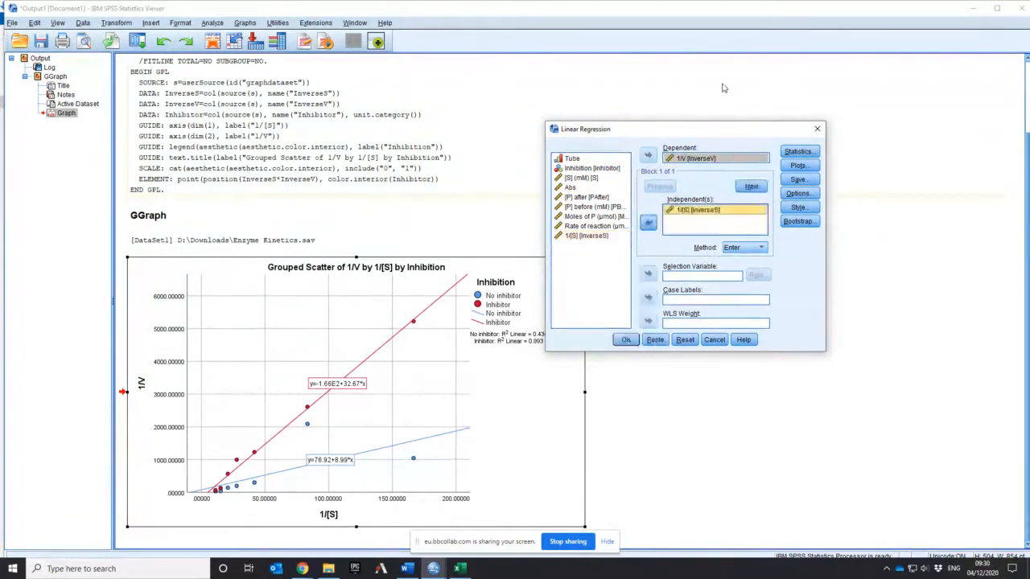
Use Inhibition as the regression's selection variable with the rule equal to 0.
click(615, 167)
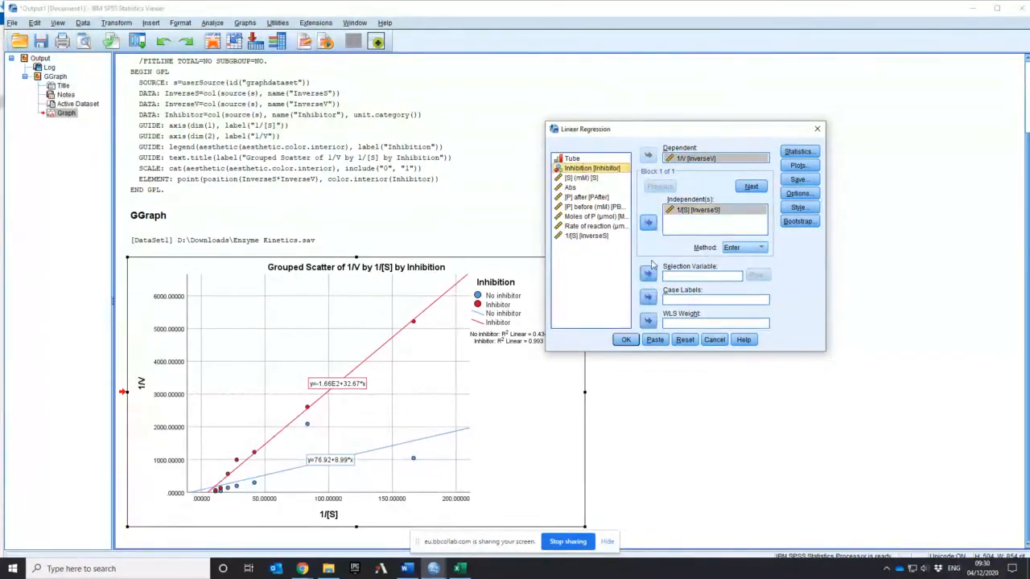
click(648, 273)
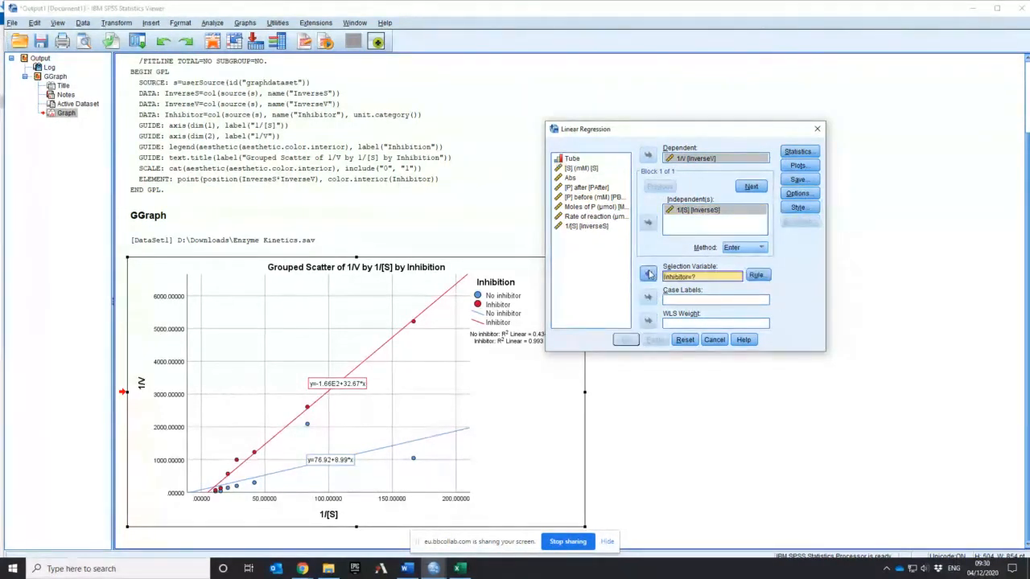
click(757, 275)
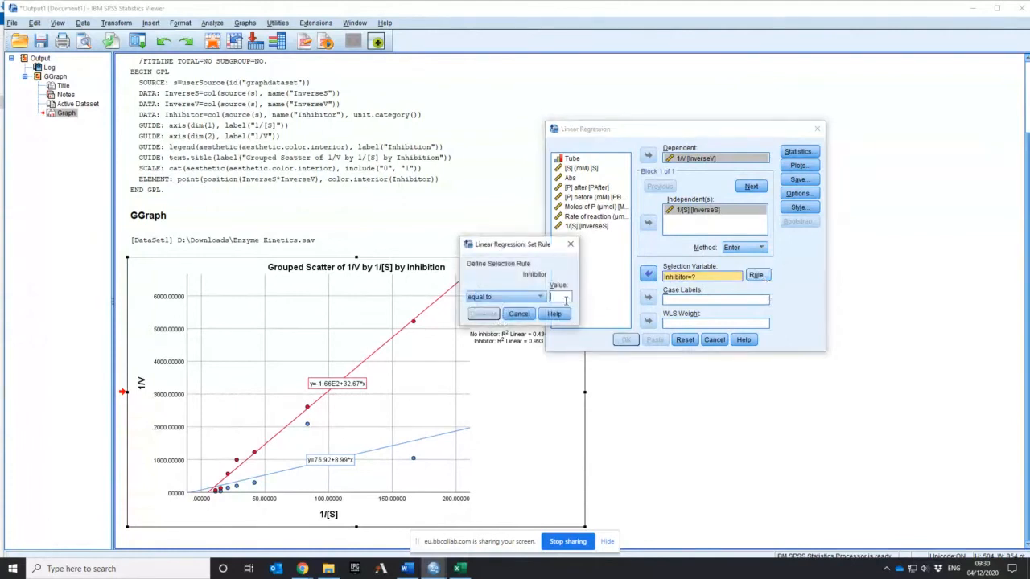
text(0)
click(484, 315)
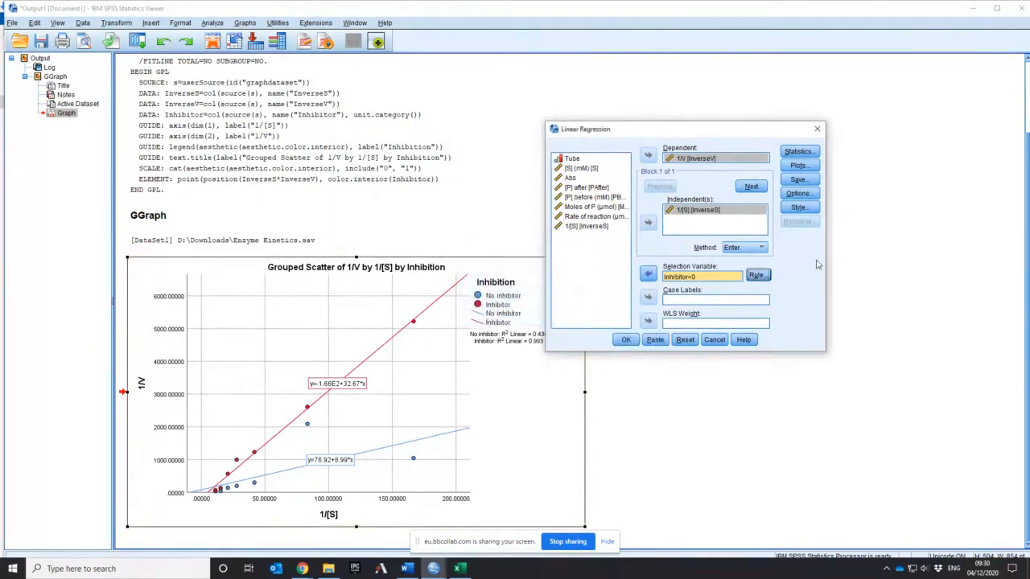
Include 95% confidence intervals for the regression coefficients in the regression statistics.
click(795, 153)
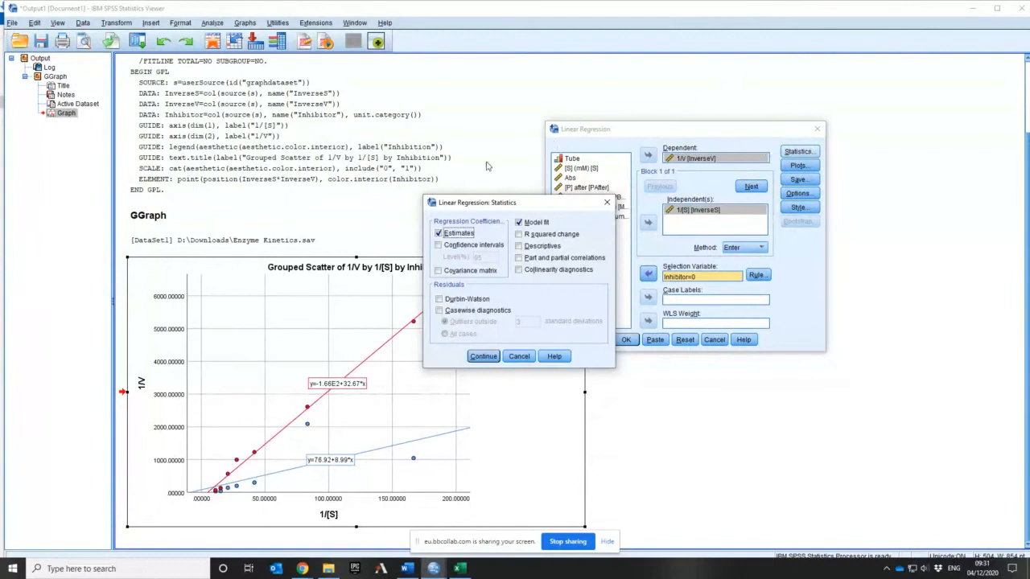
click(440, 246)
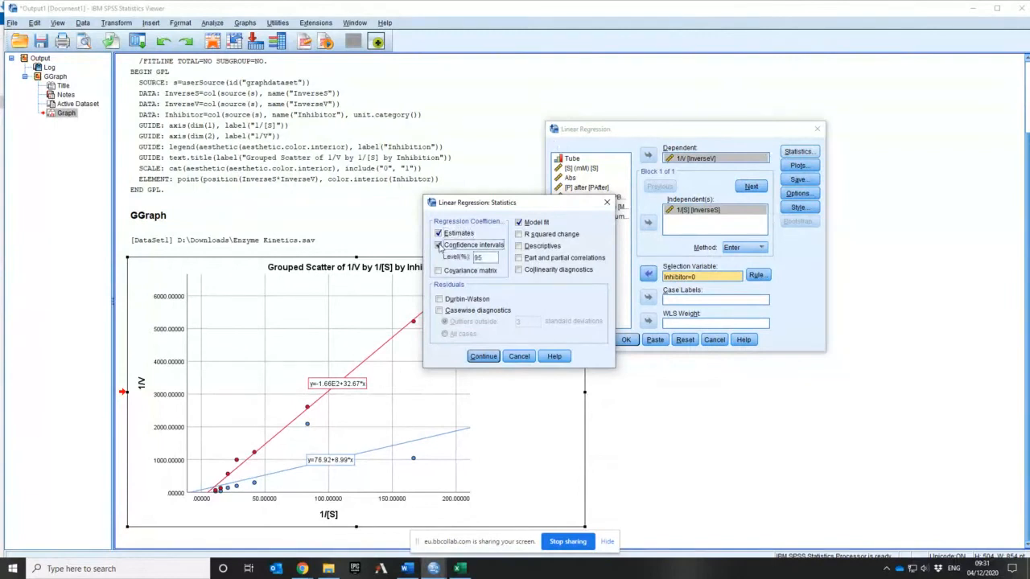
click(483, 356)
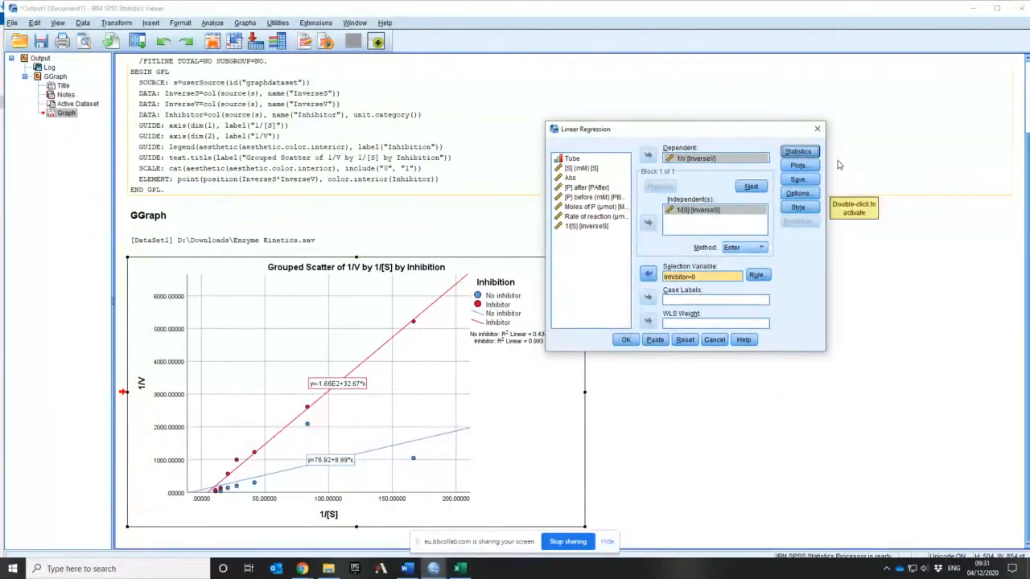
Choose to save unstandardized and standardized residuals, and run the linear regression.
click(797, 180)
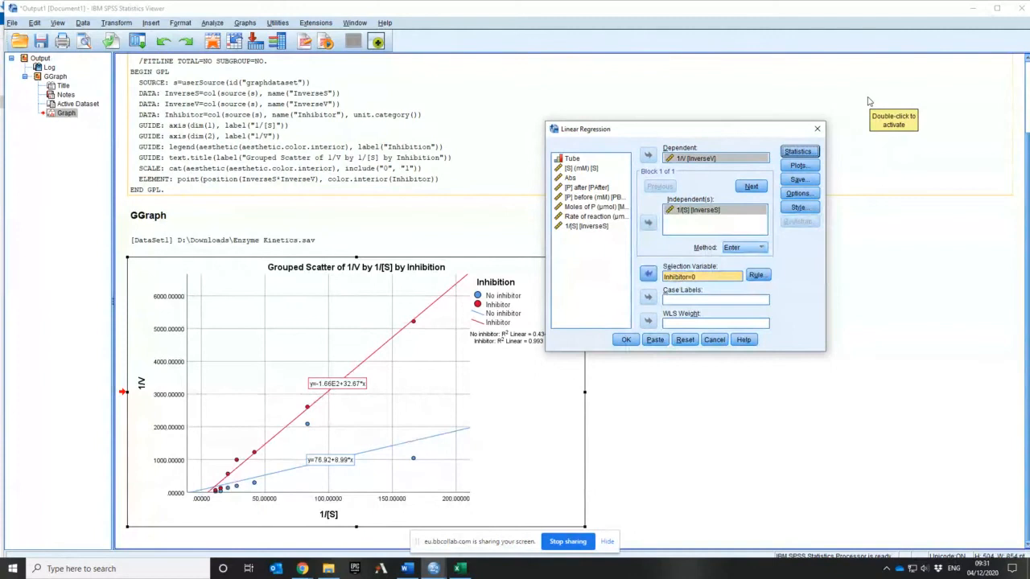
click(805, 183)
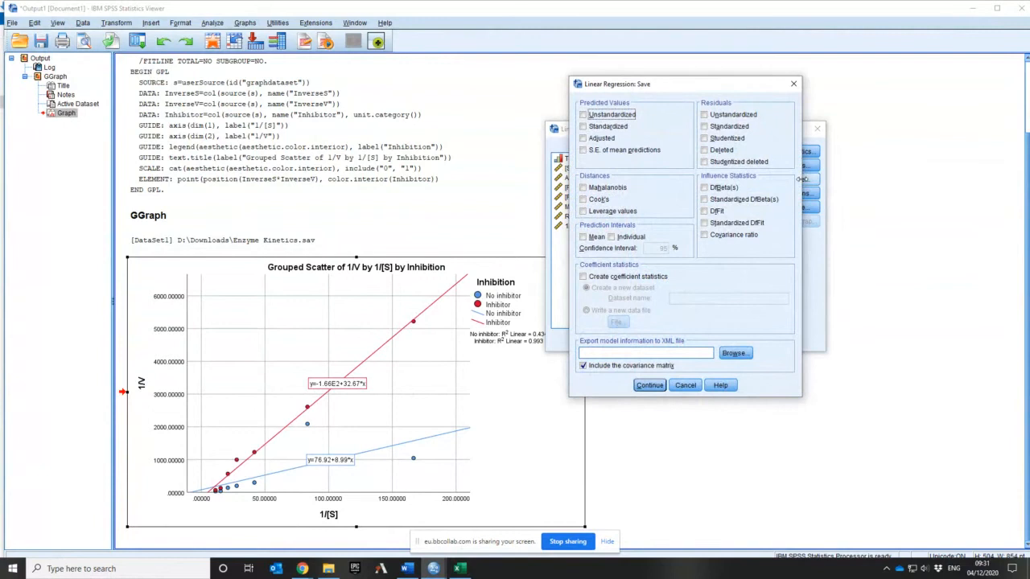
click(704, 116)
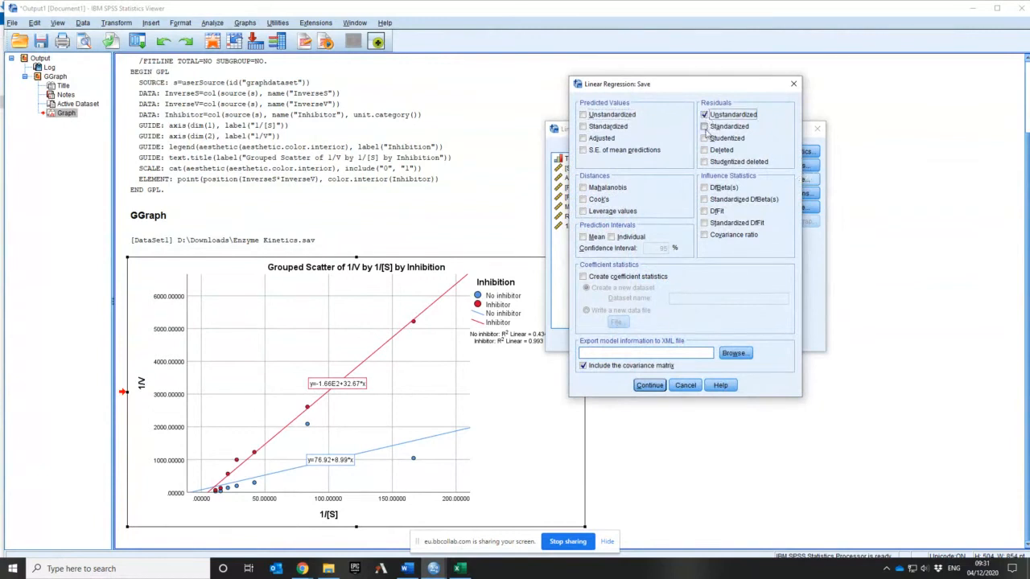
click(705, 126)
click(647, 385)
click(649, 386)
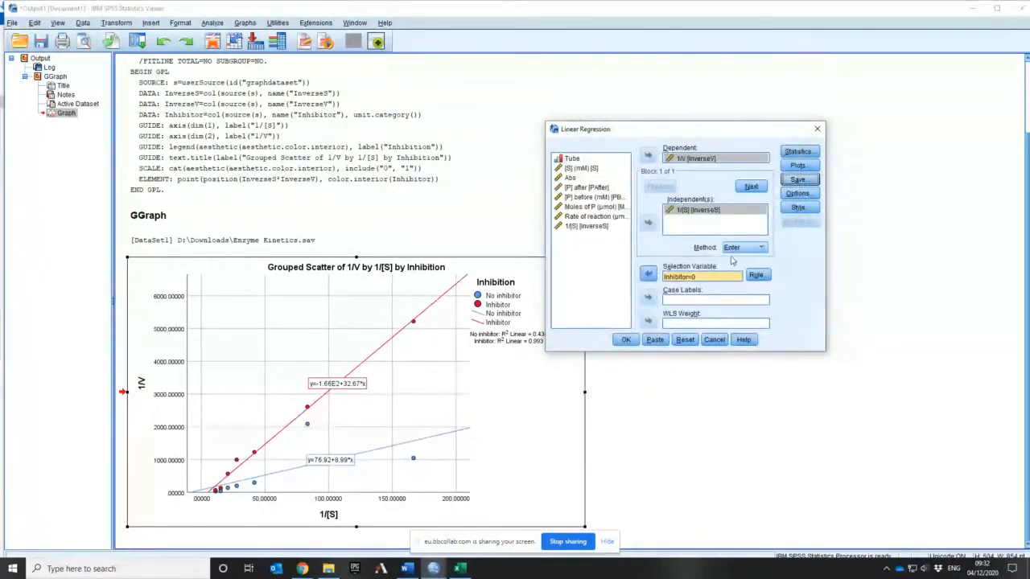
click(627, 341)
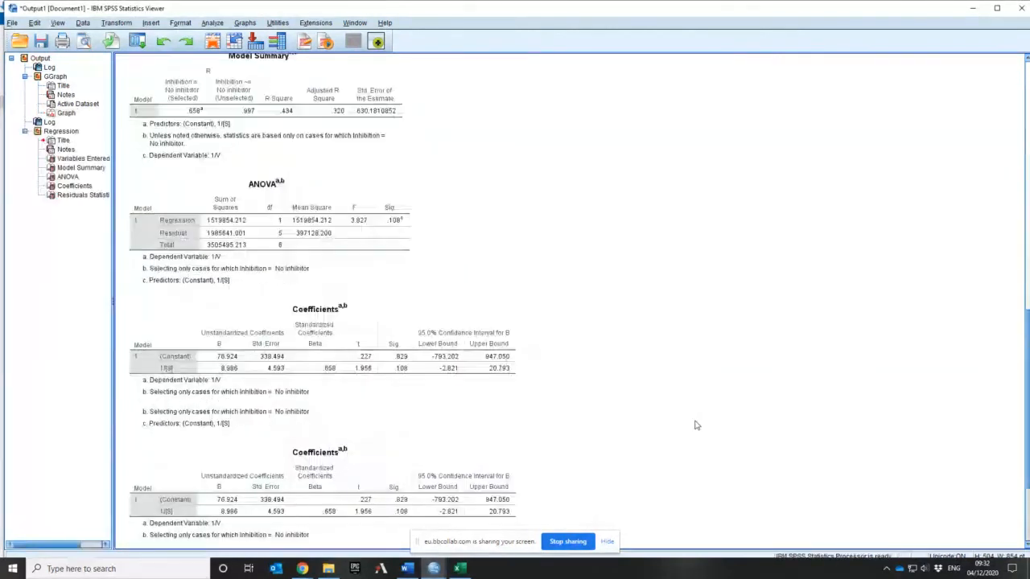
Review the no-inhibitor regression output against the scatter chart, from Variables Entered and Model Summary to ANOVA, Coefficients and Residuals Statistics.
scroll(697, 425, up, 10)
scroll(697, 426, down, 8)
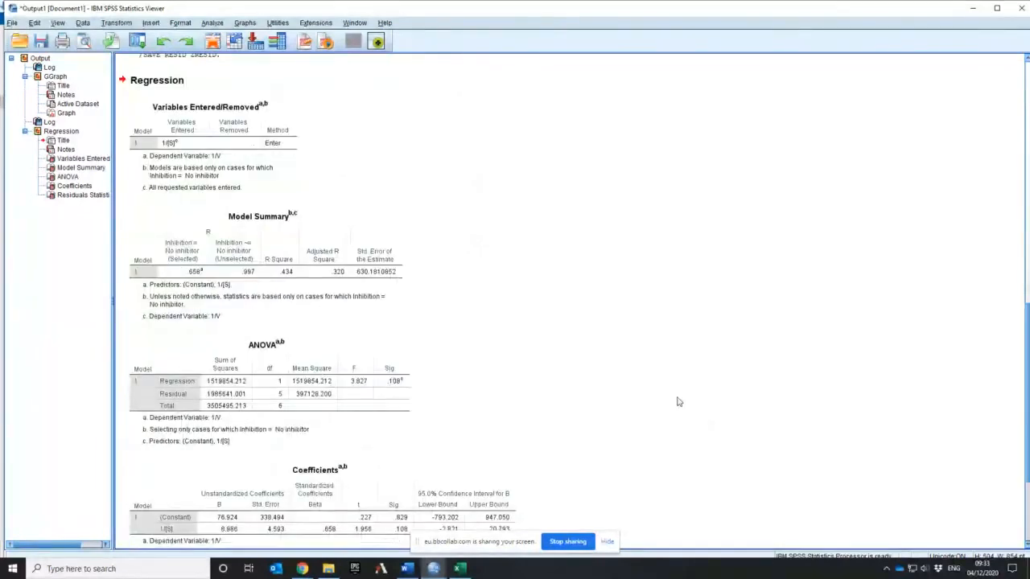
scroll(676, 393, up, 4)
scroll(676, 394, up, 4)
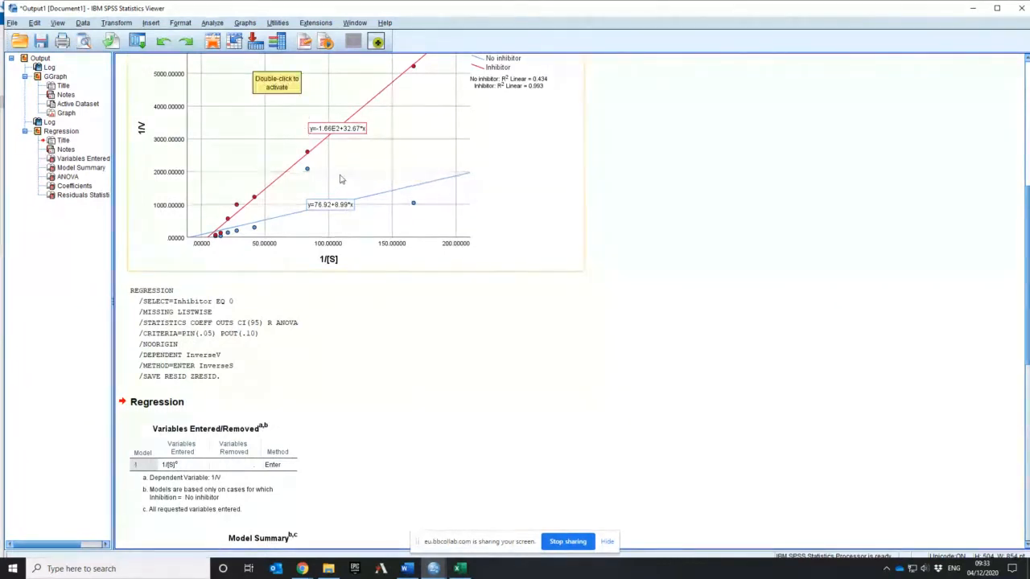
scroll(338, 184, down, 12)
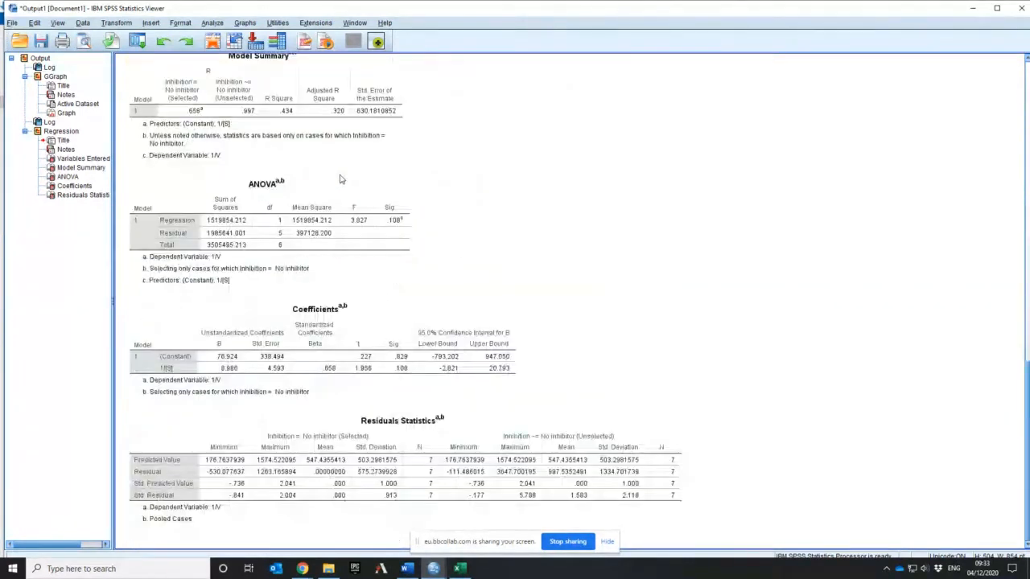
scroll(340, 179, up, 4)
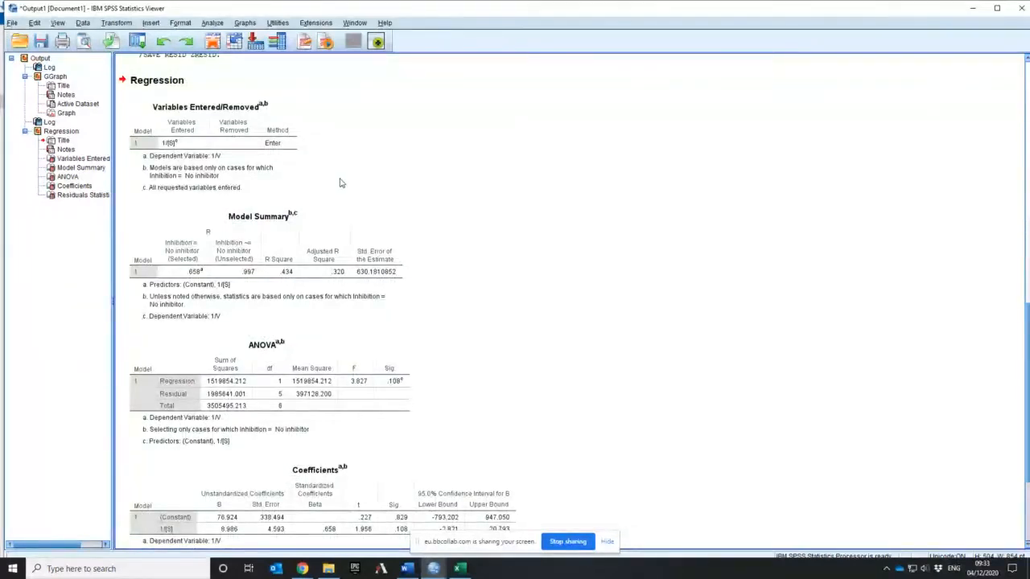
click(377, 226)
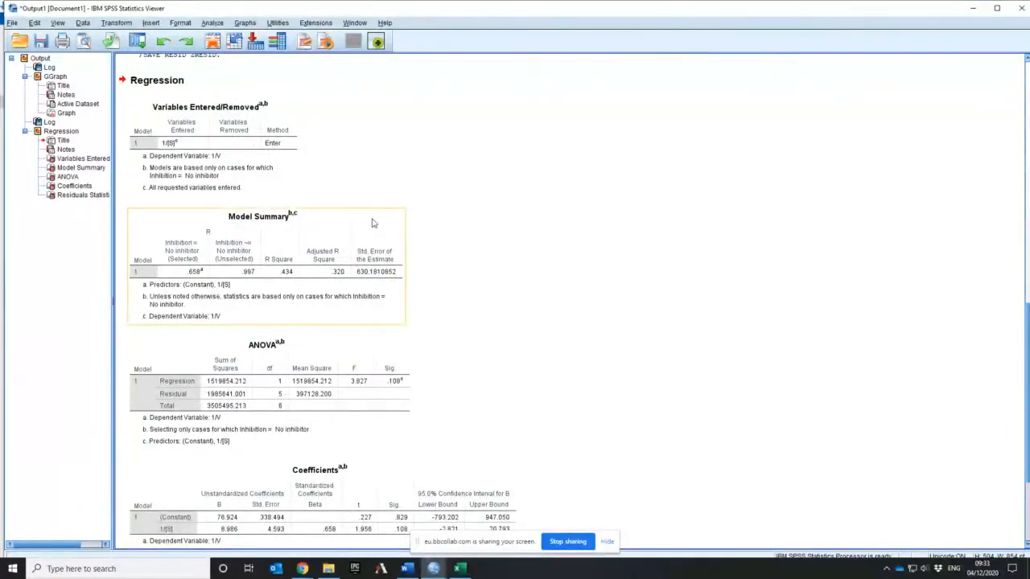
click(216, 157)
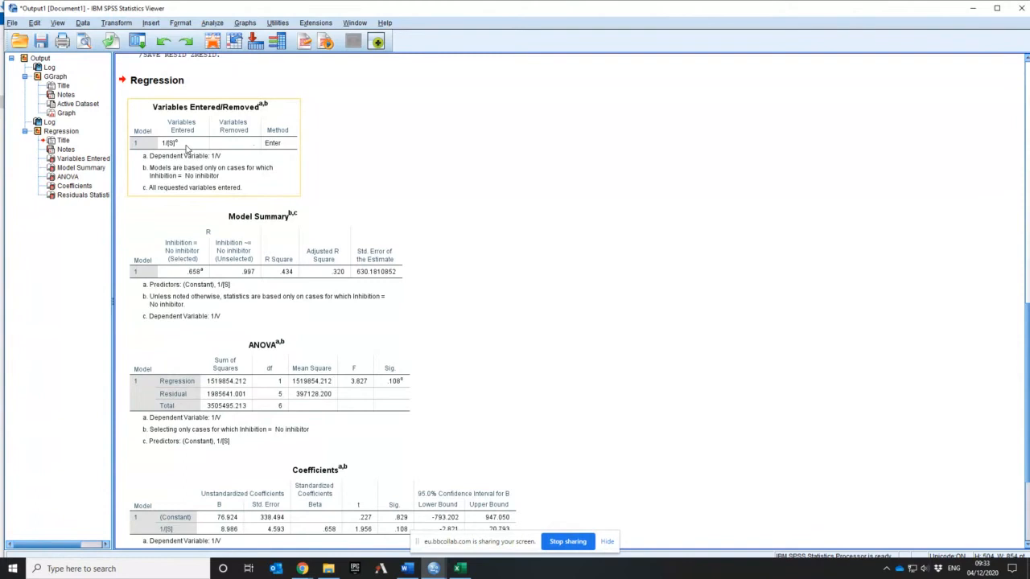
click(209, 264)
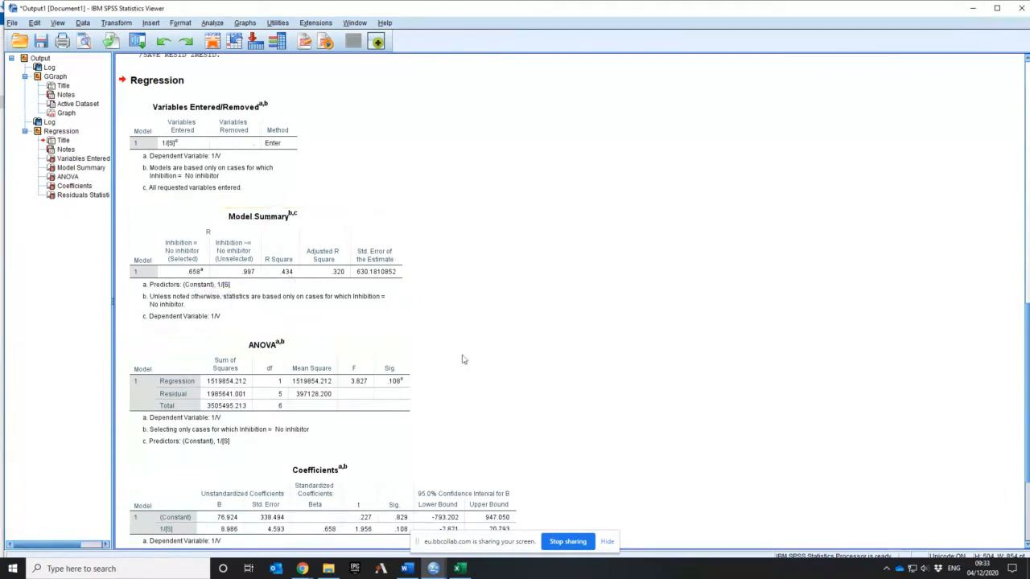
scroll(463, 360, down, 5)
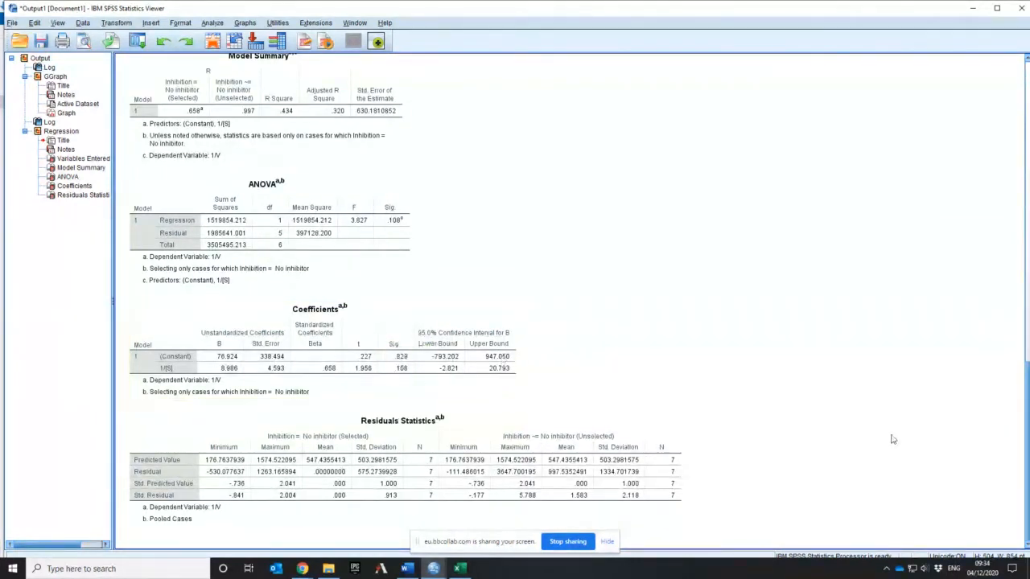
Compare the no-inhibitor coefficients and their 95% confidence intervals with the fitted lines and outlying point on the 1/V by 1/[S] scatter chart.
click(358, 341)
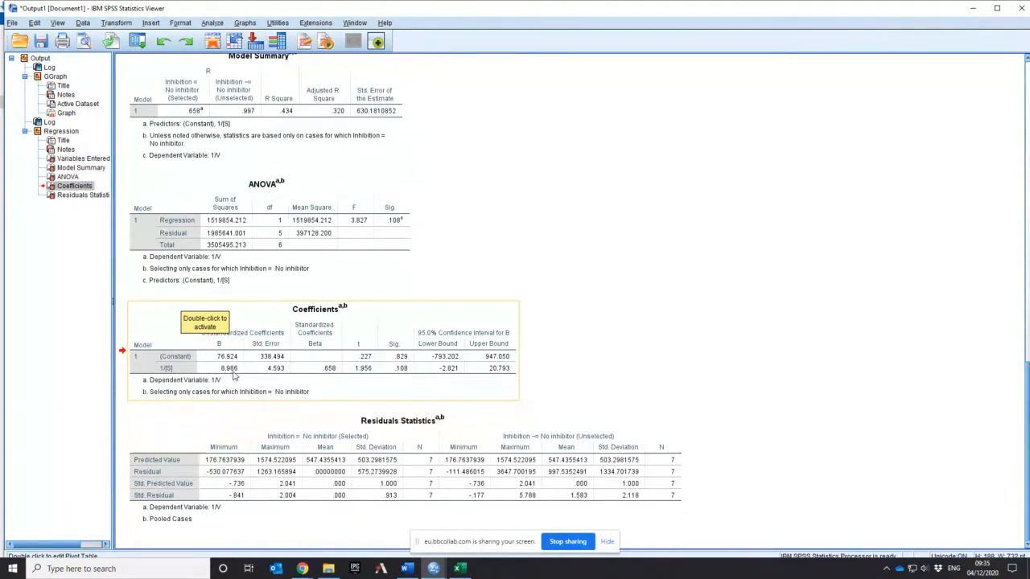
scroll(441, 360, up, 10)
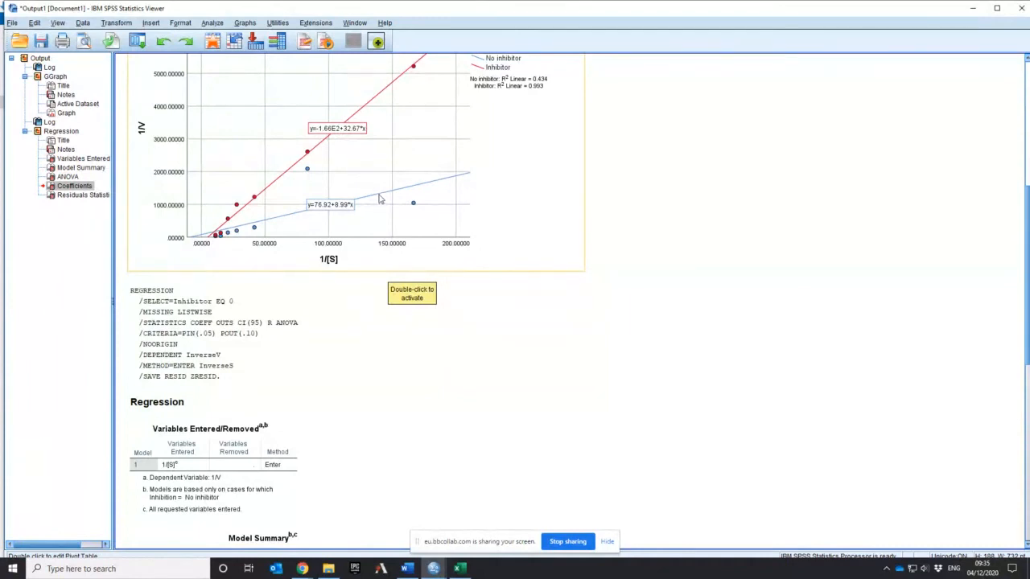
scroll(381, 199, down, 10)
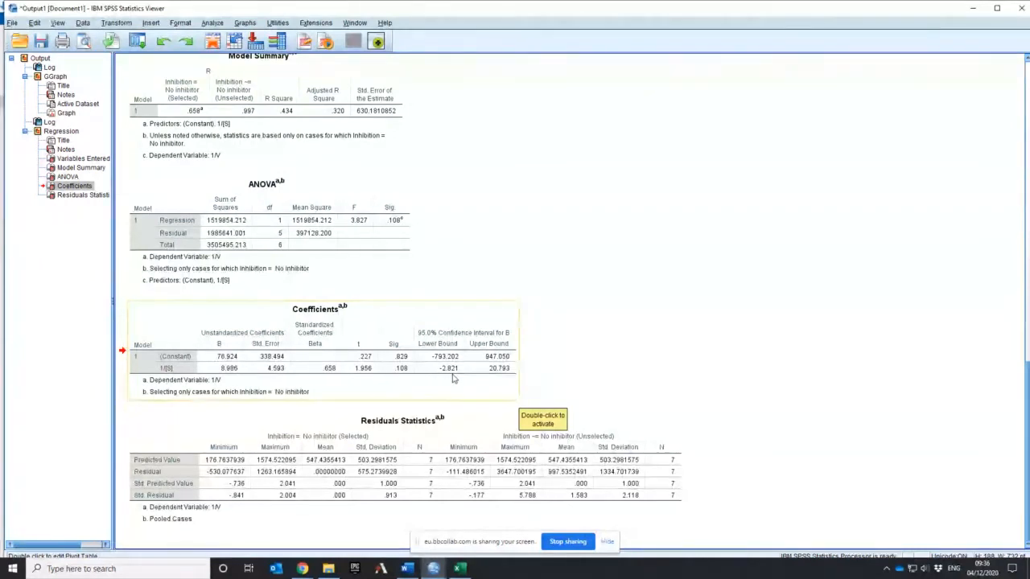
click(510, 377)
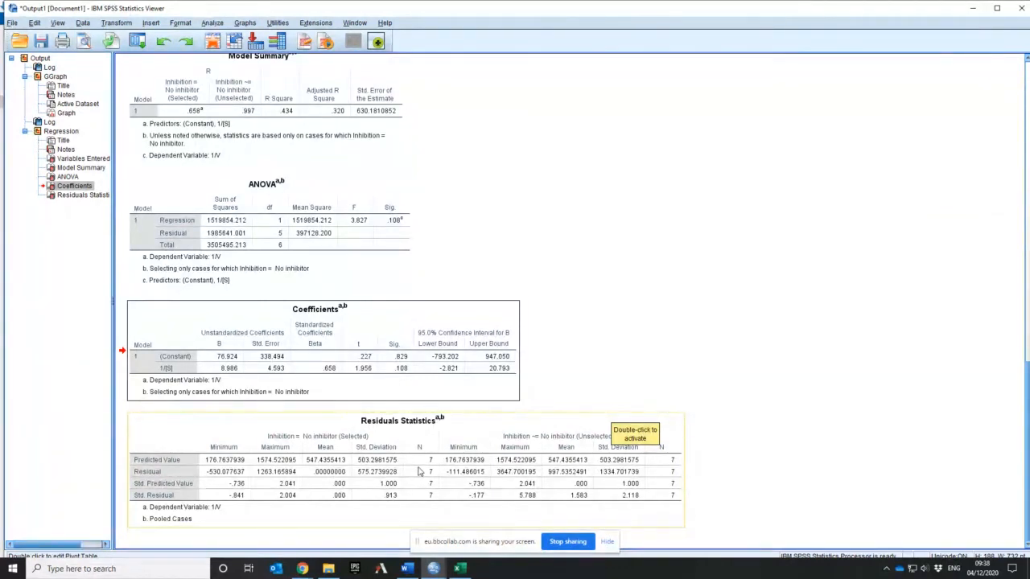
scroll(419, 471, up, 10)
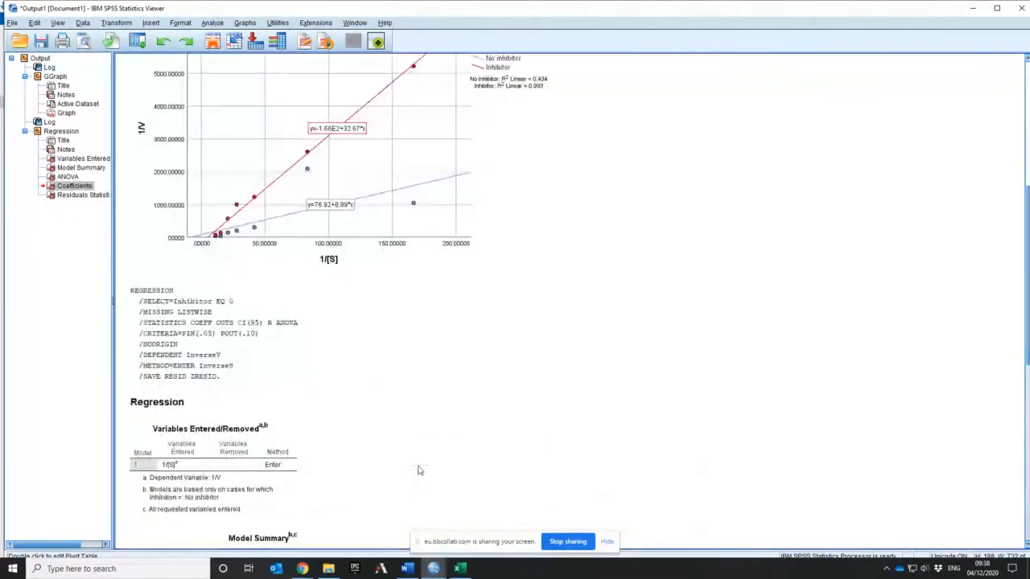
scroll(419, 471, up, 3)
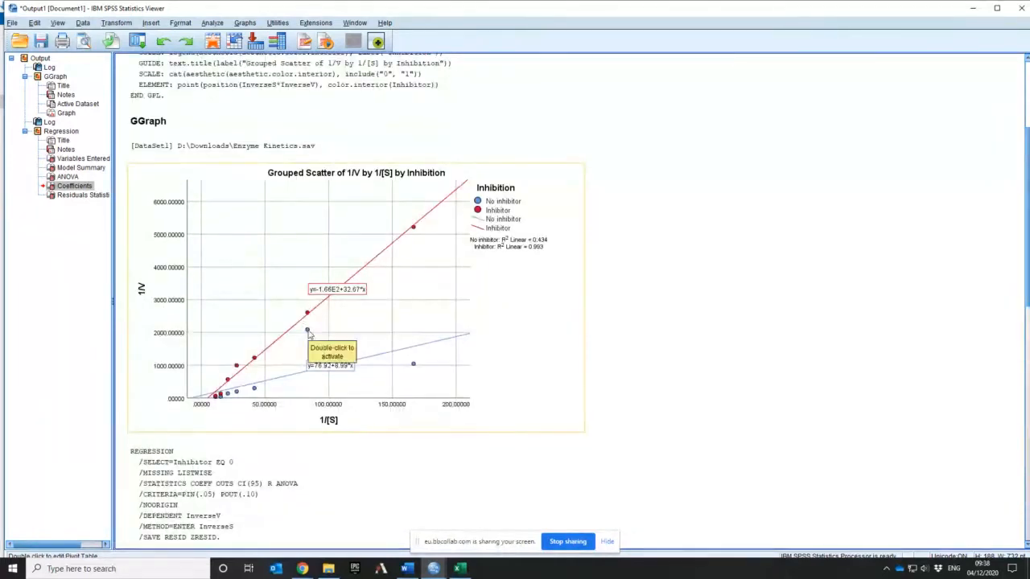
scroll(309, 334, down, 10)
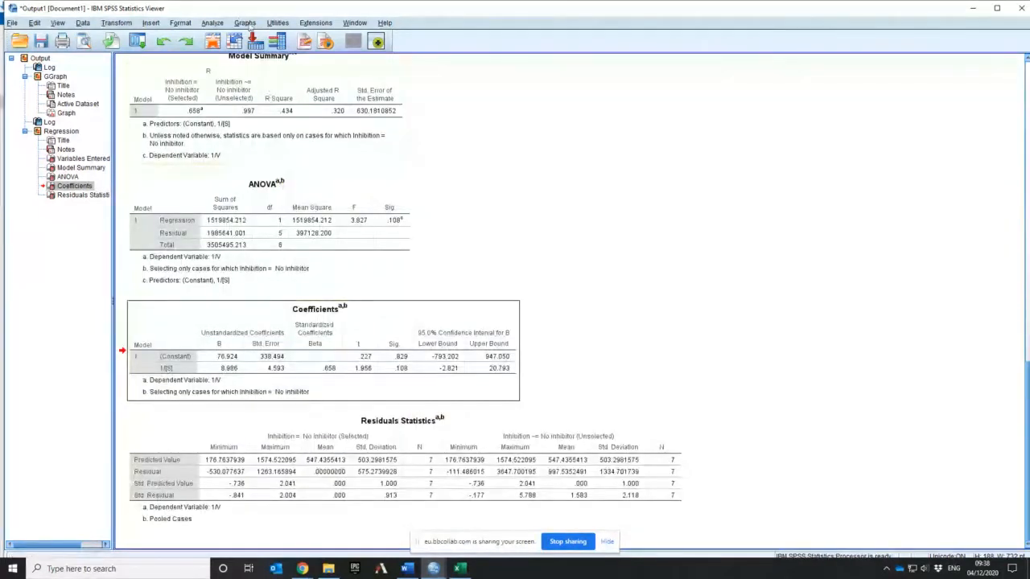
Create a grouped scatter chart of Unstandardized Residual against 1/[S], coloured by Inhibition.
click(244, 22)
click(262, 38)
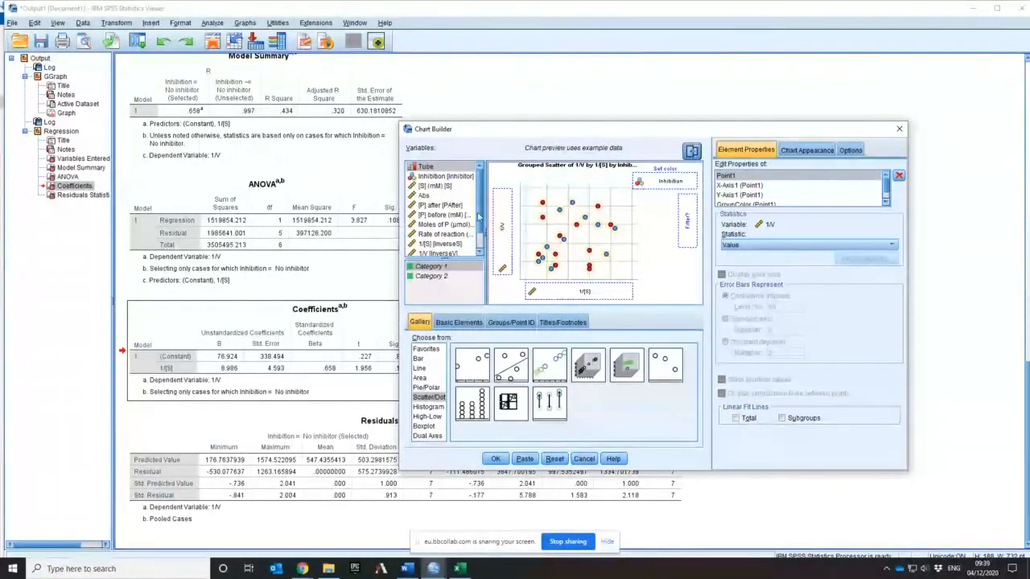
scroll(447, 241, down, 1)
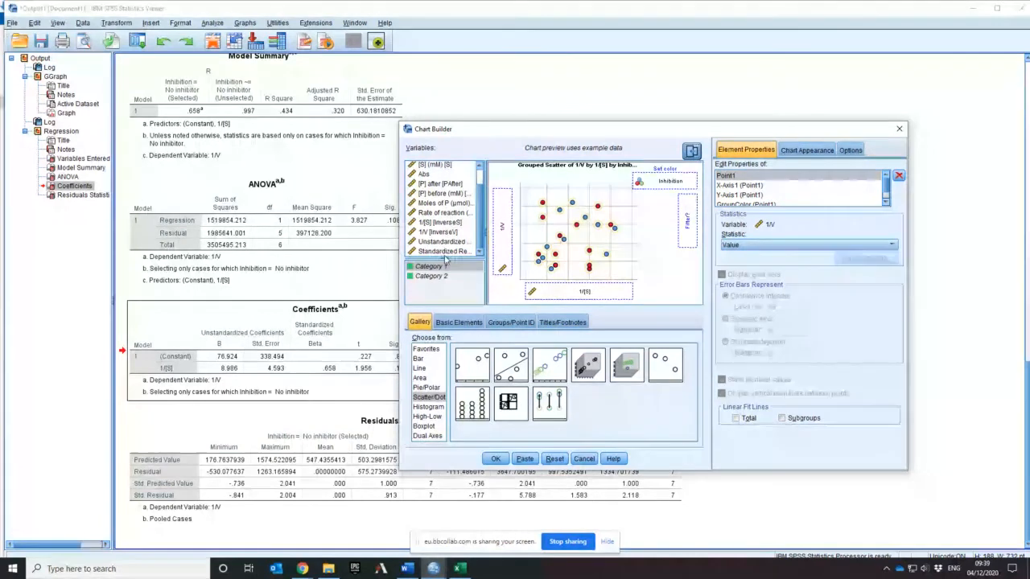
drag(441, 246, 501, 236)
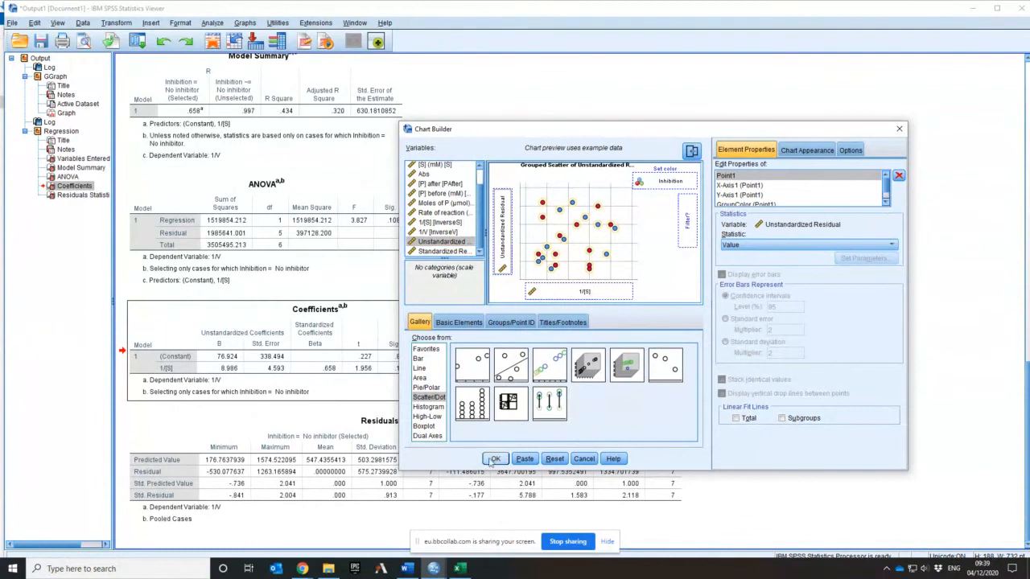
click(494, 459)
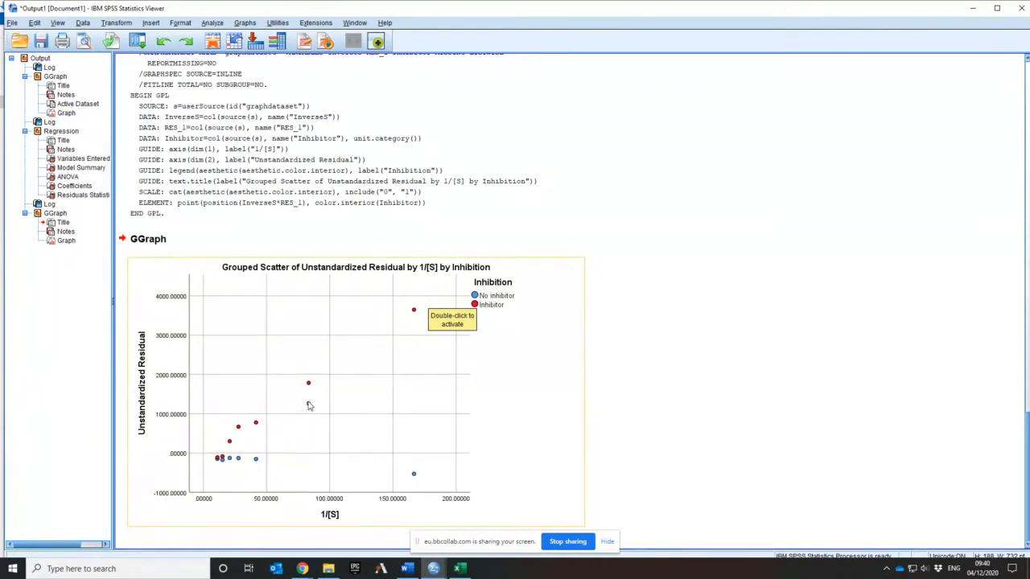
Create a grouped scatter chart of Standardized Residual against 1/[S], keeping Inhibition as the colour grouping.
click(243, 23)
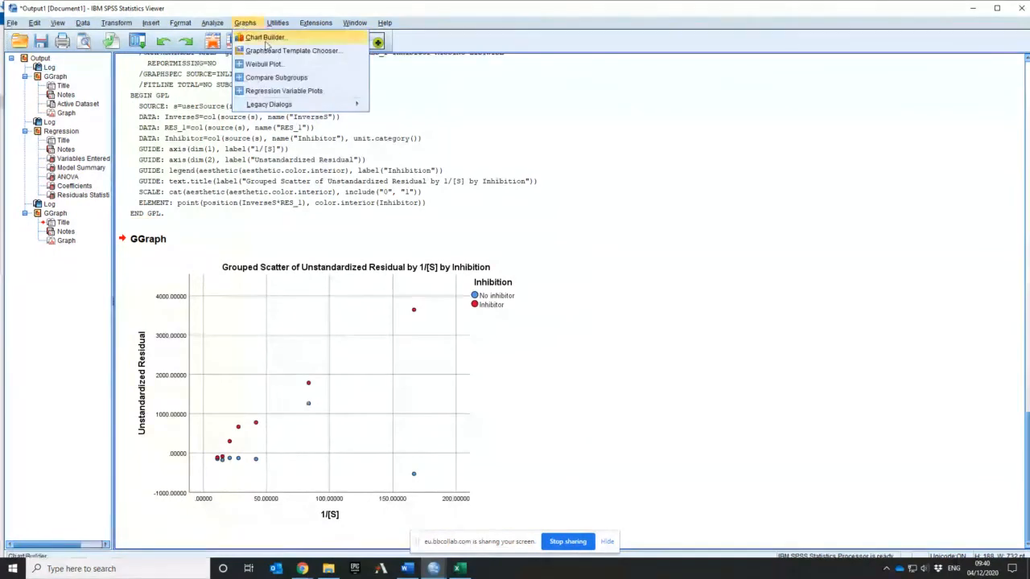
click(266, 38)
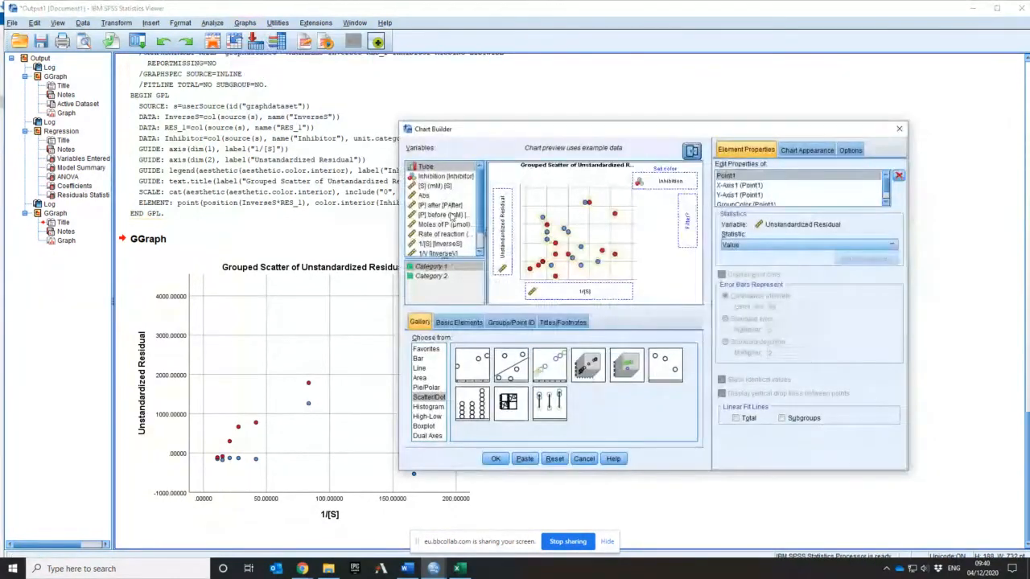
scroll(447, 218, down, 1)
drag(448, 251, 500, 235)
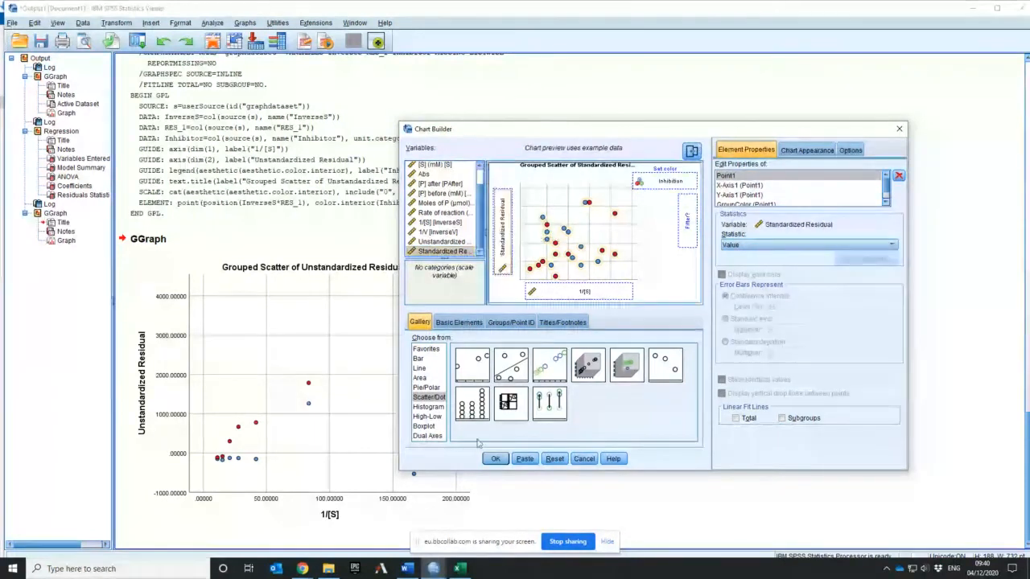
click(495, 459)
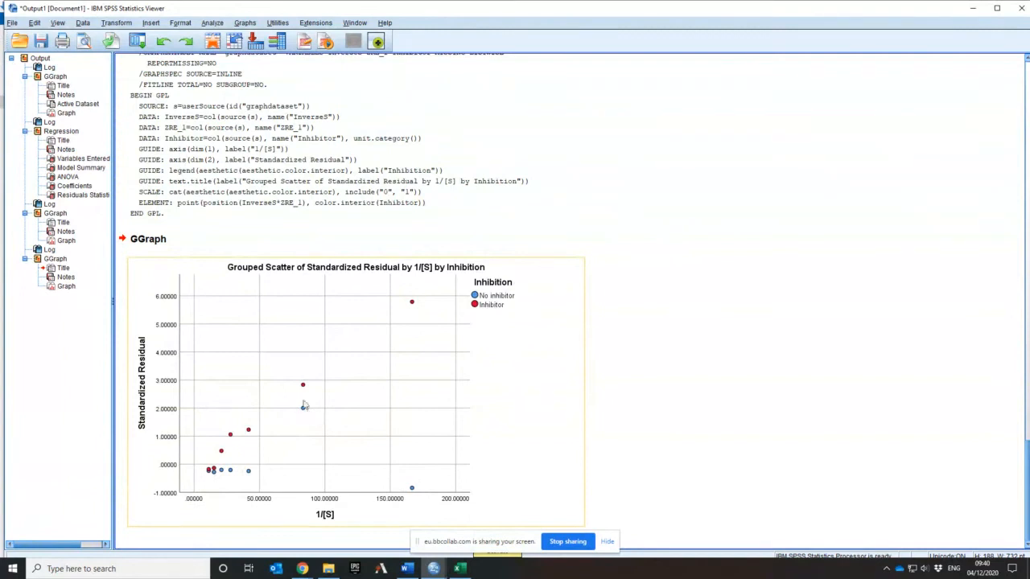
Return to the Enzyme Kinetics data set and delete the saved residual variables RES_1 and ZRE_1.
click(973, 8)
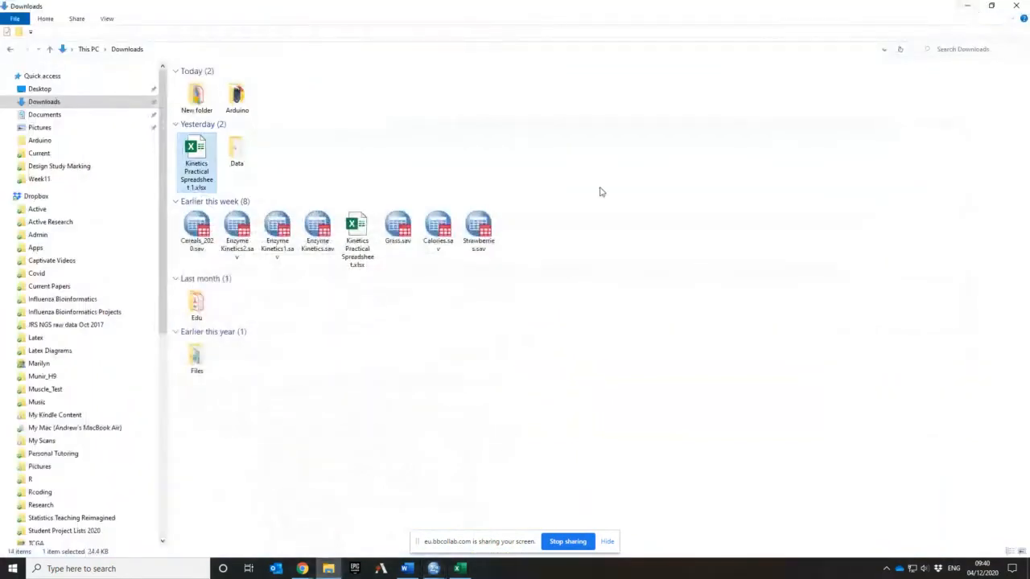
click(433, 569)
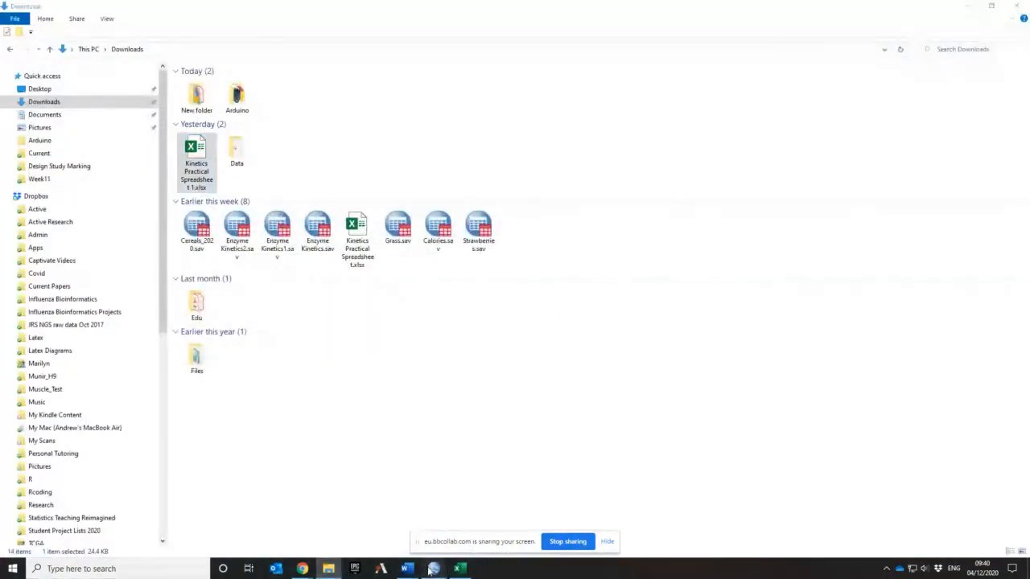
click(451, 532)
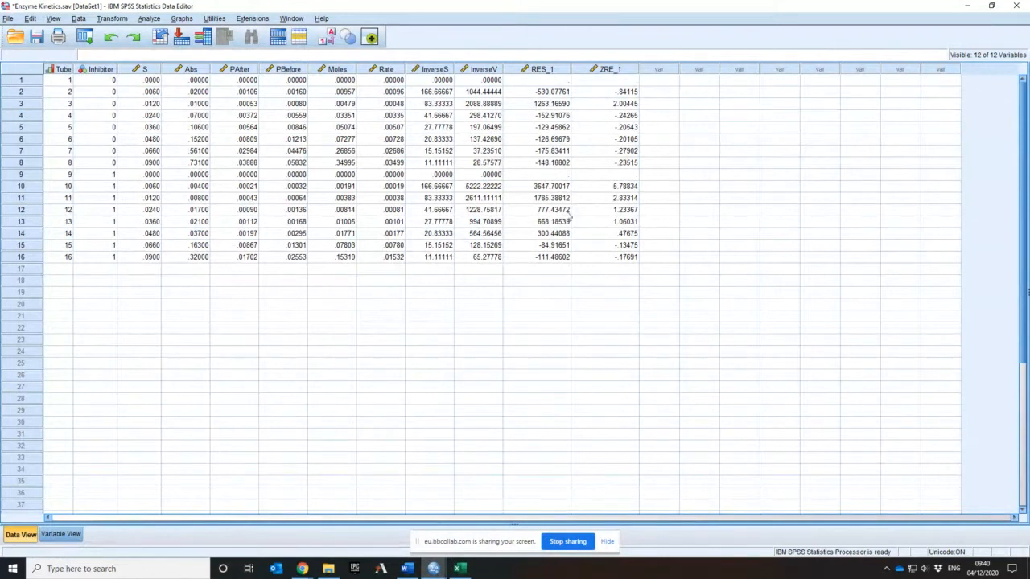
drag(539, 69, 583, 74)
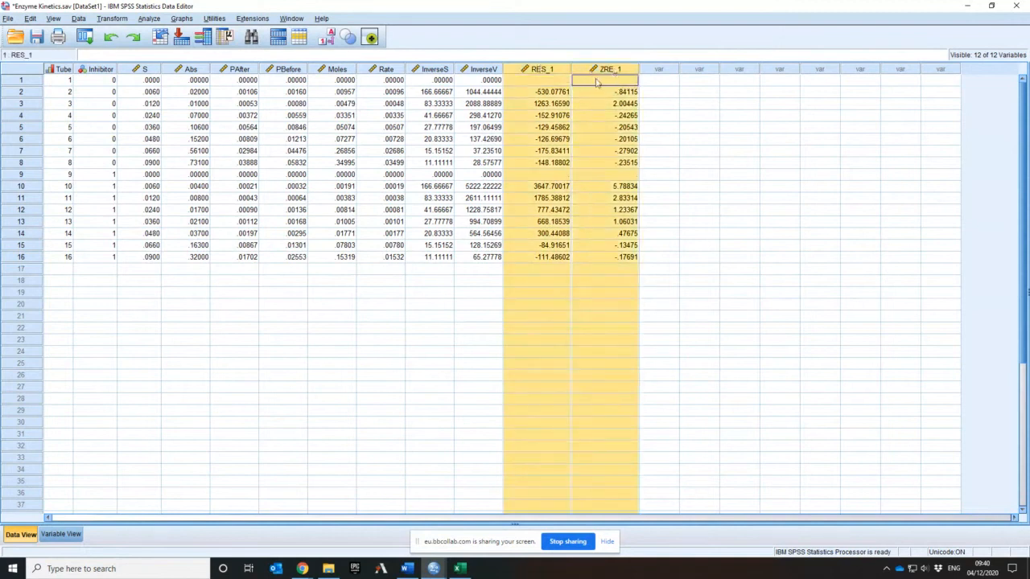
right_click(596, 82)
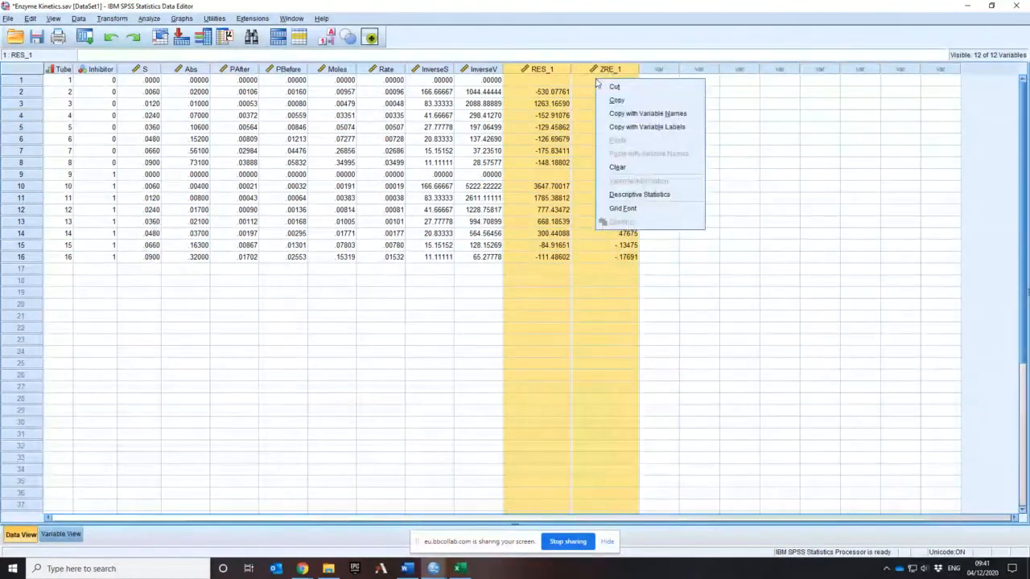
click(632, 171)
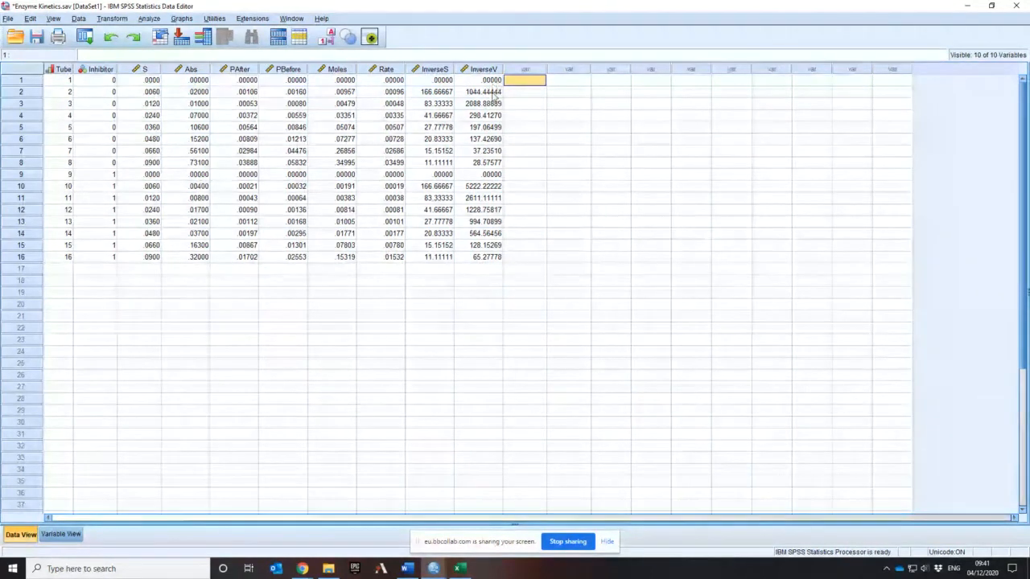
Compare the InverseV value of tube 3 with those of tubes 10 and 11 to find a range isolating the outlier.
click(487, 103)
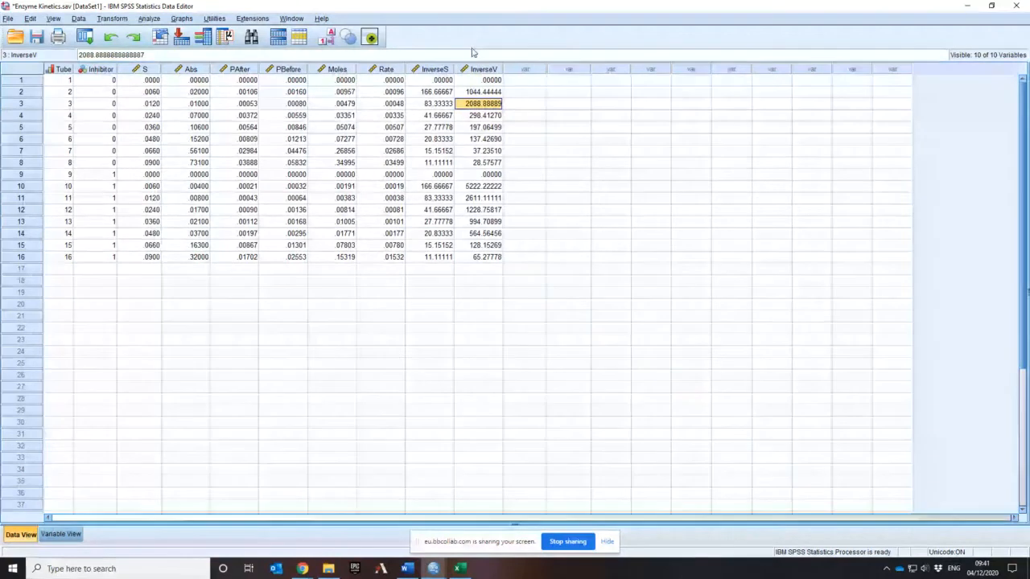
click(479, 186)
click(479, 198)
click(479, 186)
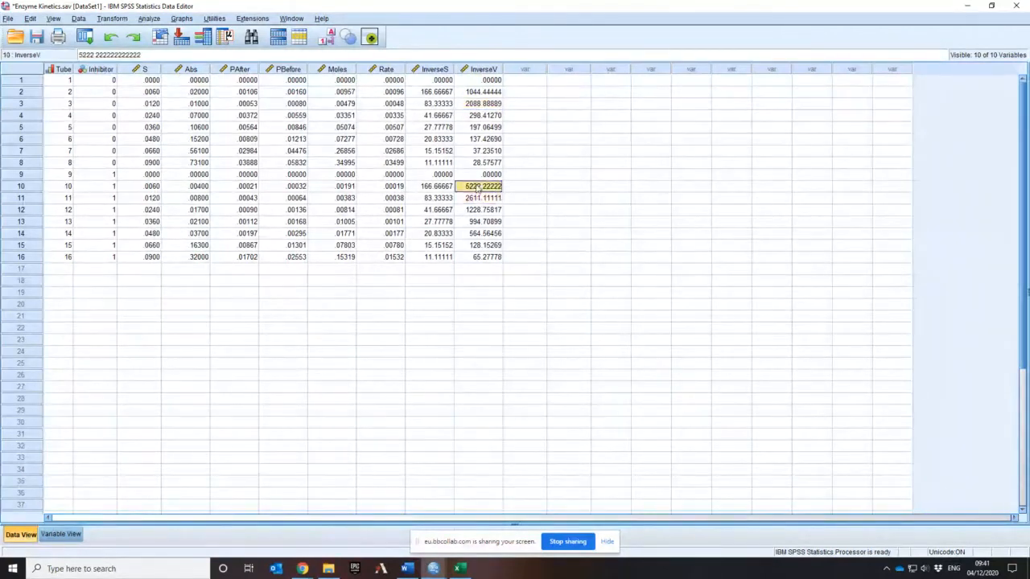
click(480, 198)
click(481, 187)
click(482, 199)
click(481, 175)
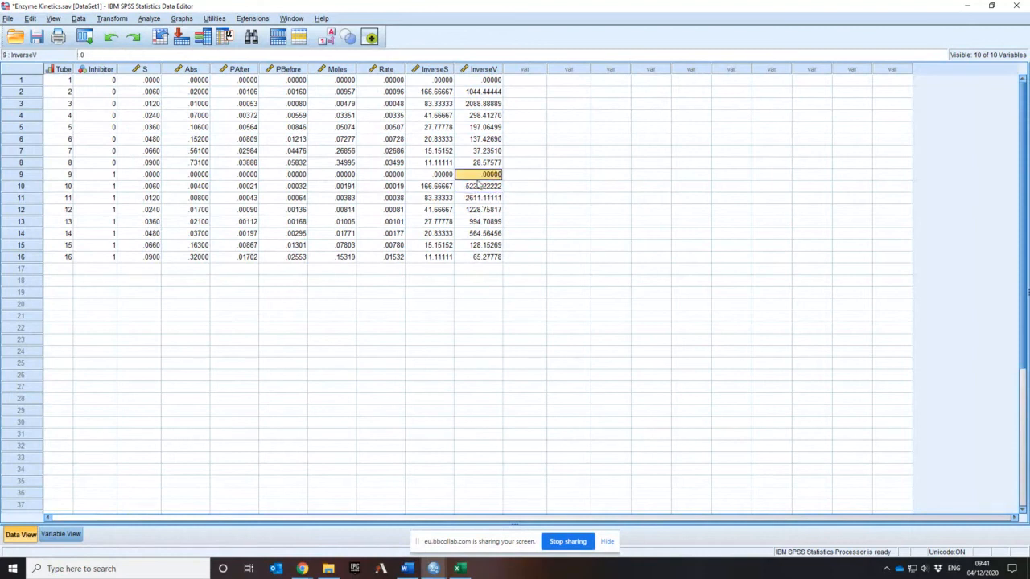
click(481, 187)
key(Down)
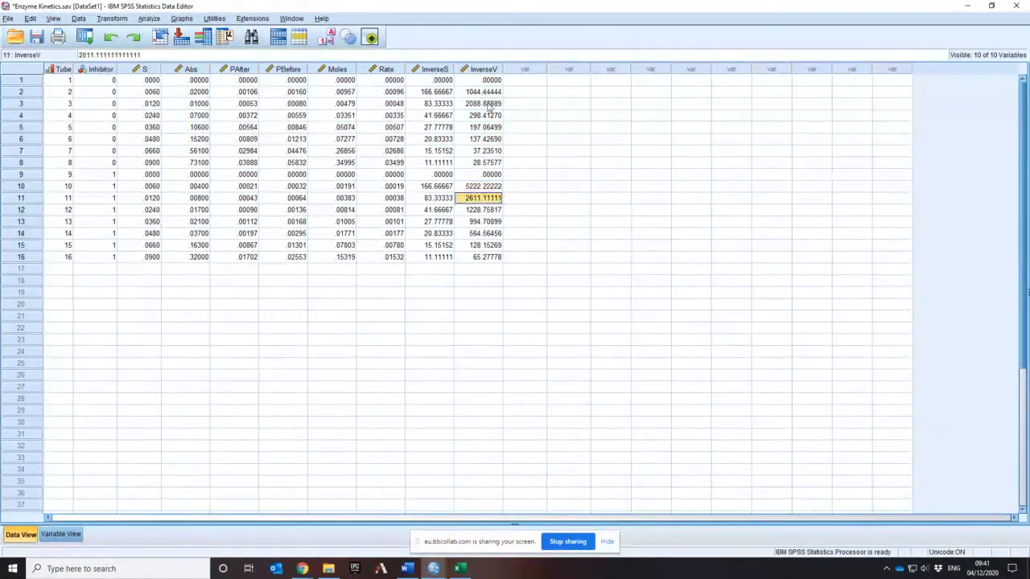
click(481, 105)
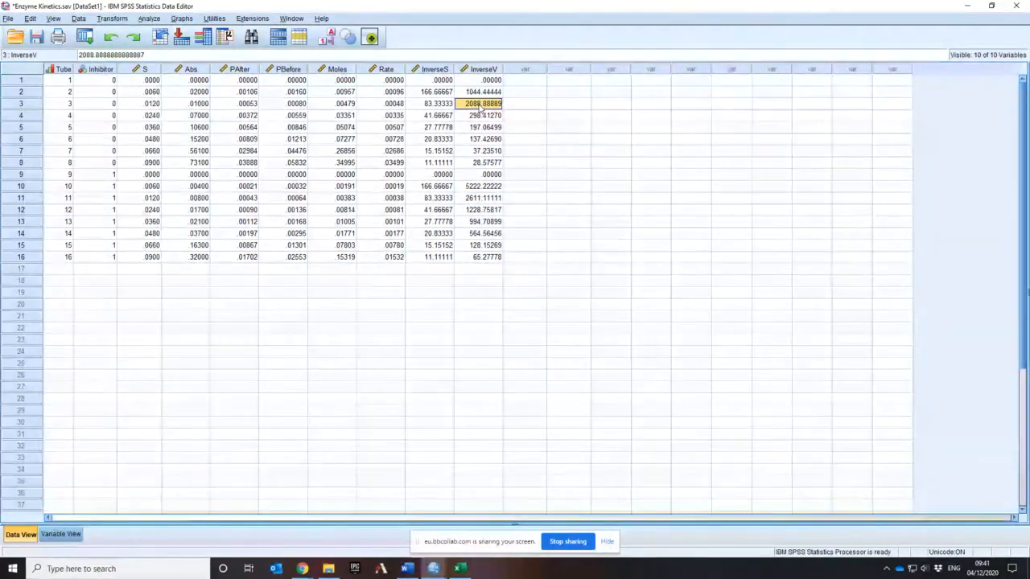
click(480, 185)
click(484, 199)
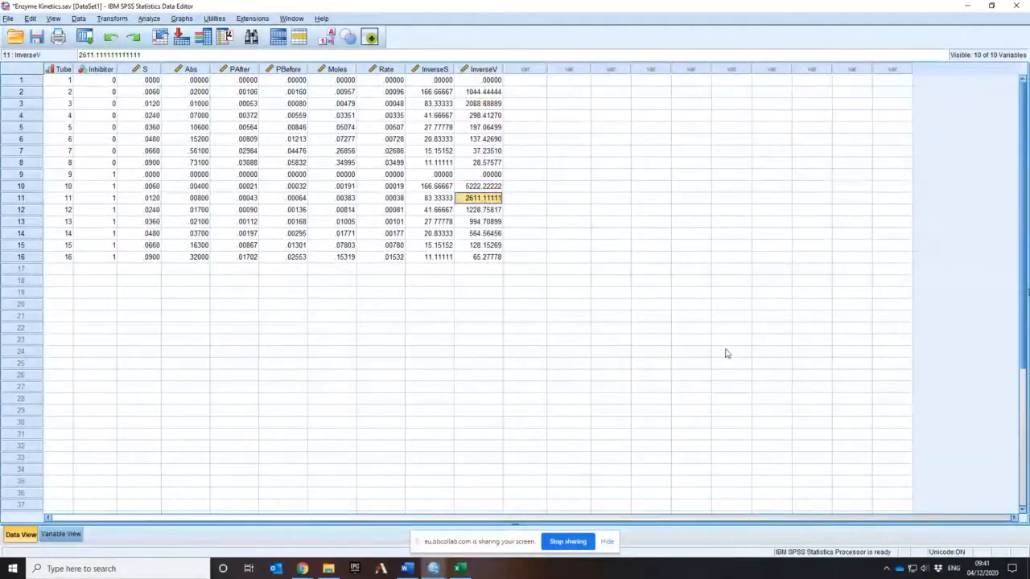
Define InverseV's missing values as the range 2000 to 2100 plus the discrete value 0.
click(64, 534)
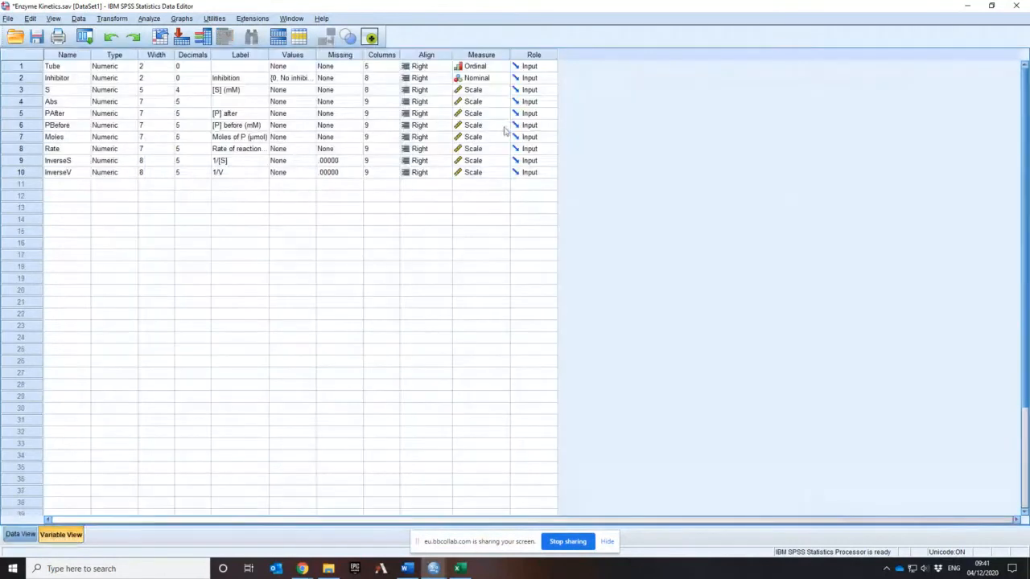
click(334, 161)
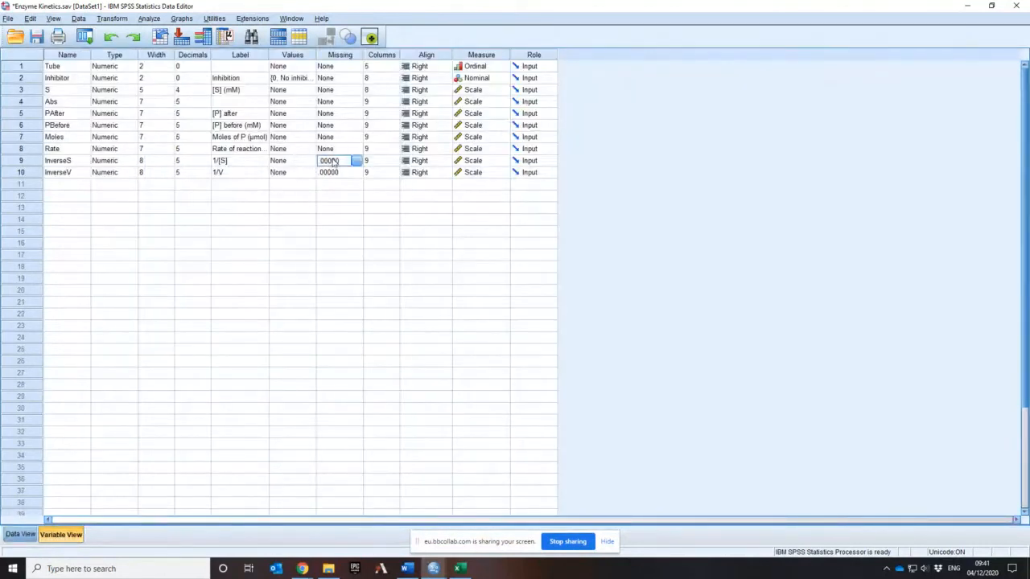
click(334, 173)
click(358, 173)
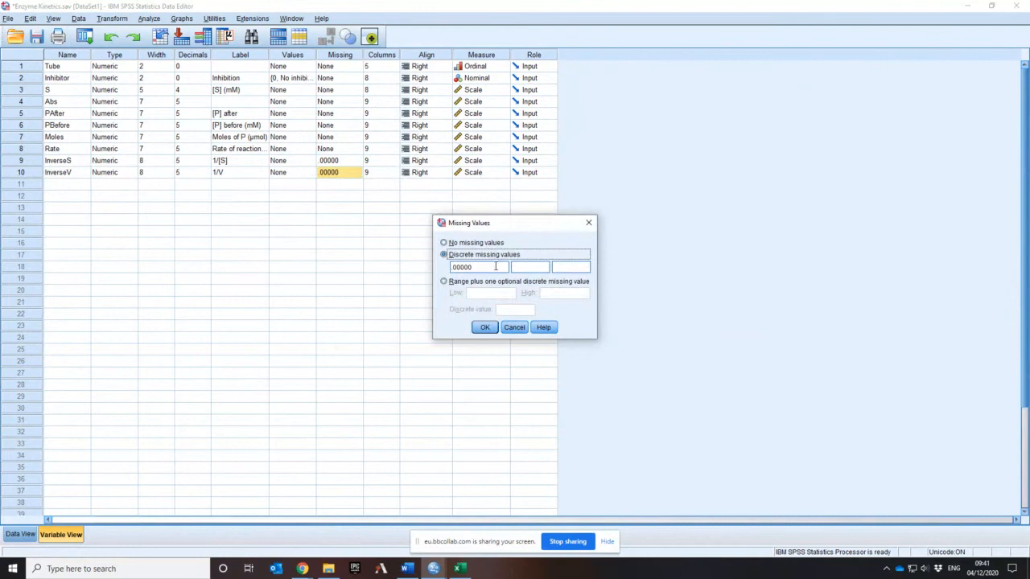
click(451, 281)
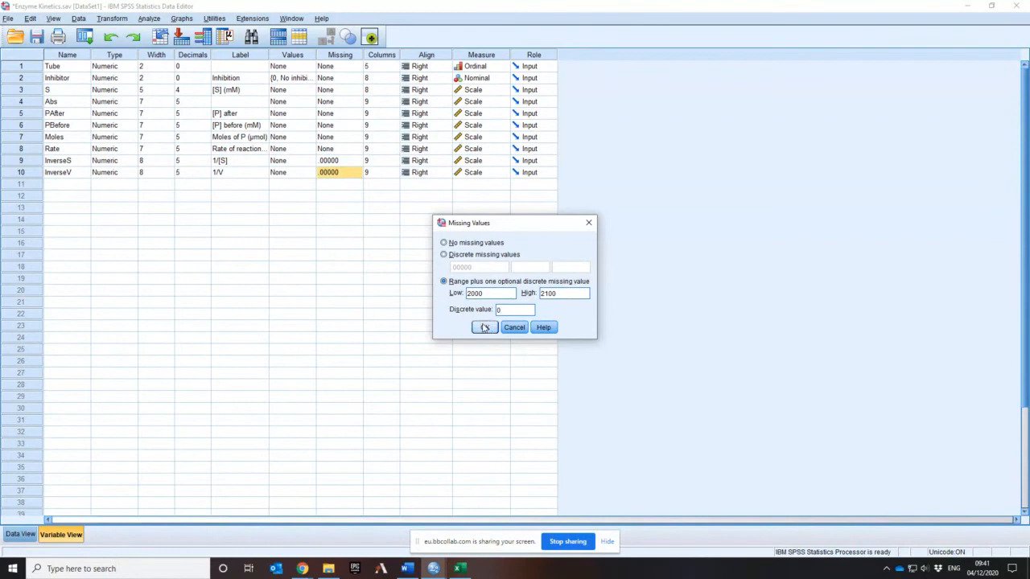
click(485, 328)
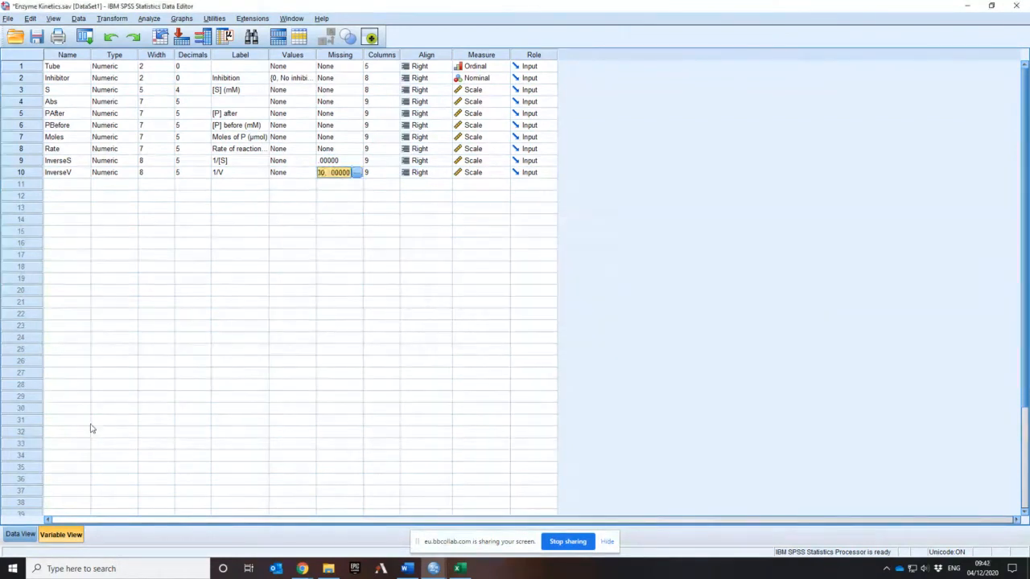
Rerun the linear regression of 1/V on 1/[S] for the cases with Inhibitor equal to 0, keeping the previous settings.
click(12, 536)
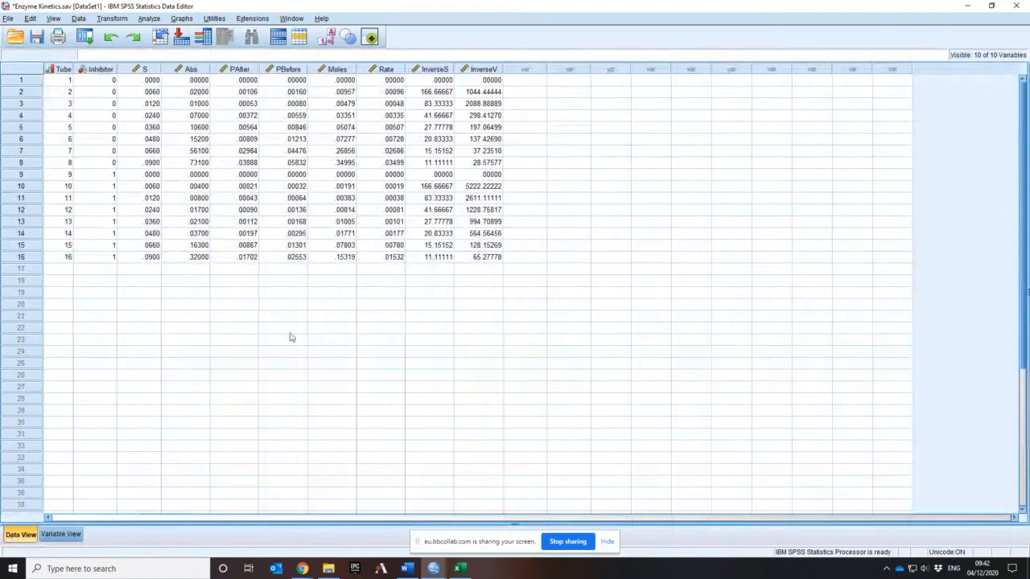
click(150, 19)
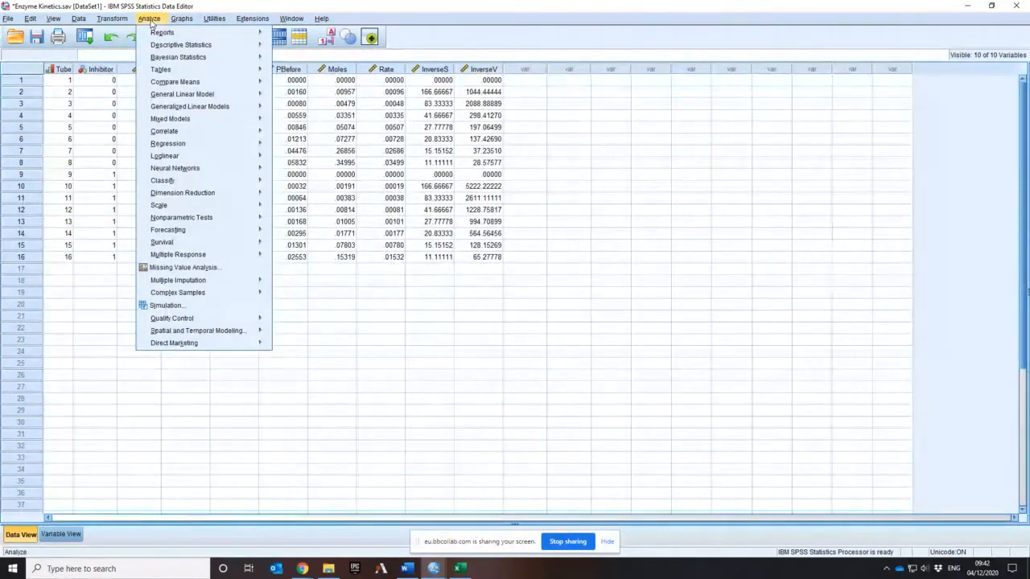
mouse_move(171, 160)
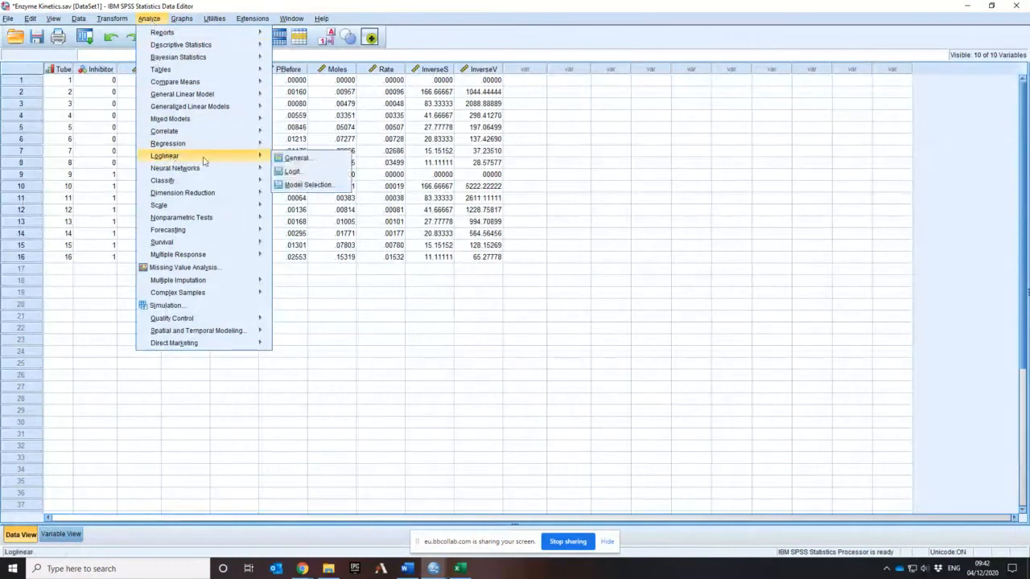
mouse_move(207, 146)
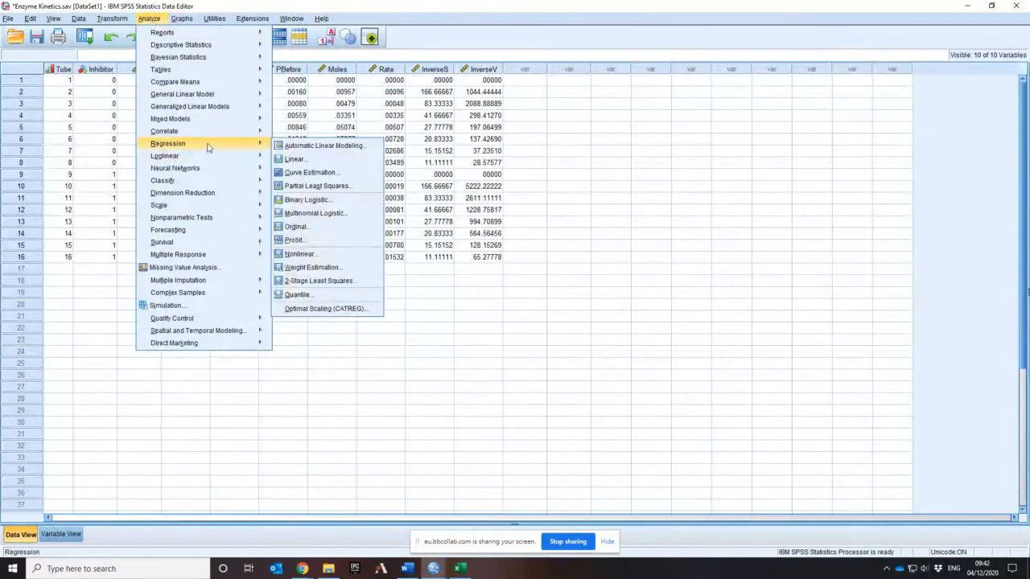
click(295, 159)
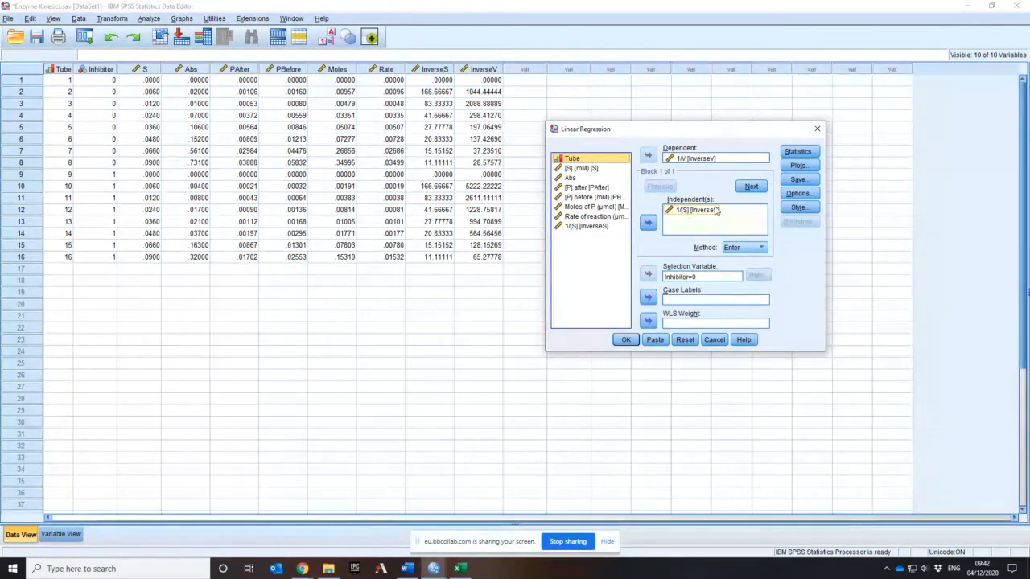
click(625, 340)
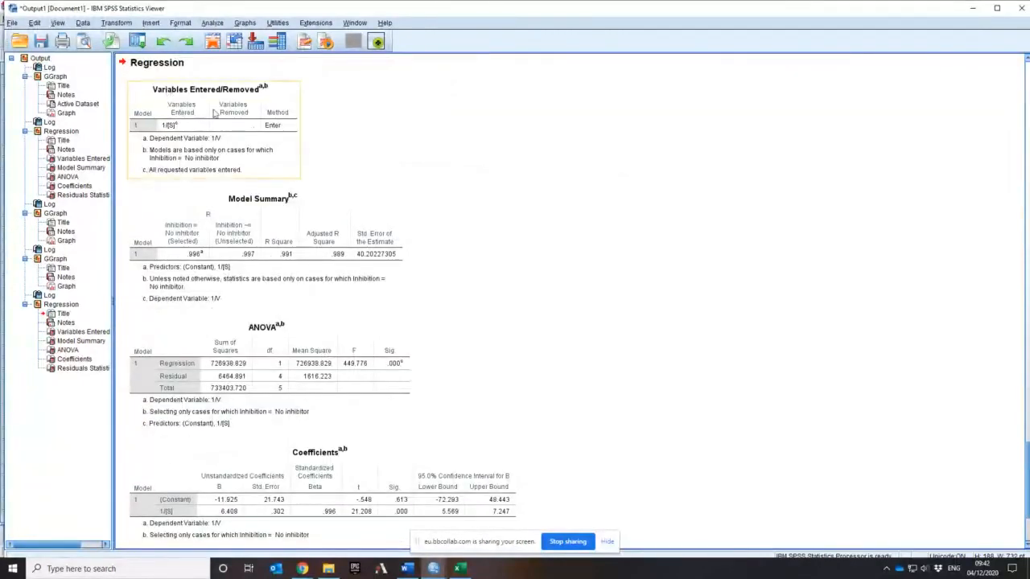
Examine the Model Summary, ANOVA and Coefficients tables of the uninhibited regression, including the significance and confidence intervals of the constant and slope.
scroll(195, 138, down, 3)
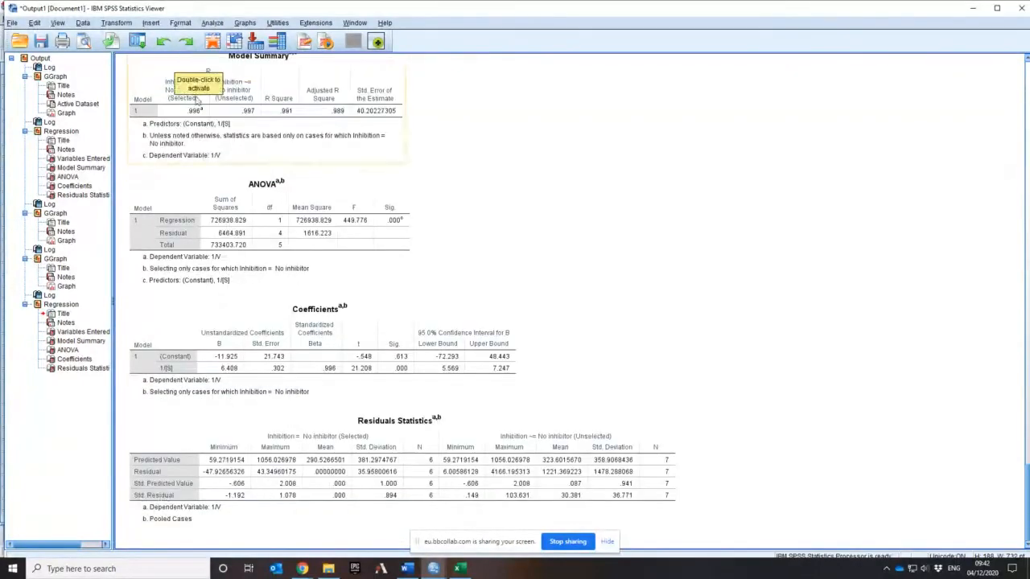
scroll(256, 151, up, 3)
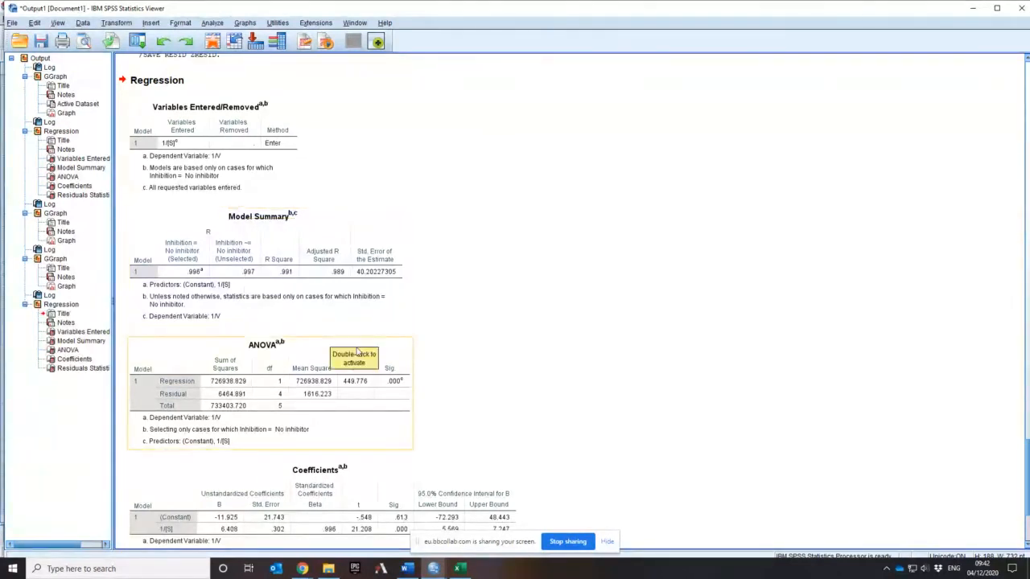
scroll(357, 351, down, 5)
scroll(356, 350, up, 5)
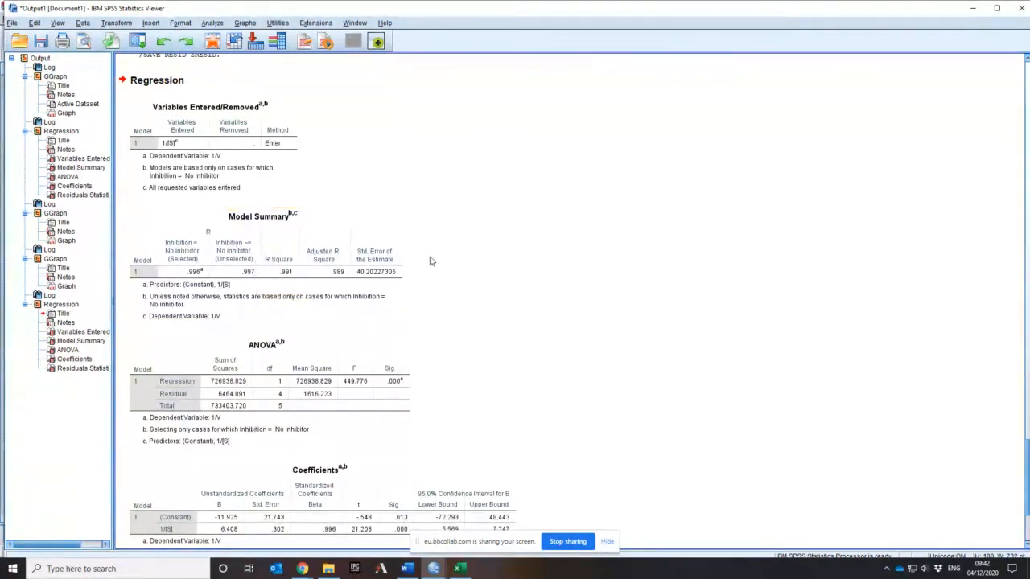
click(390, 390)
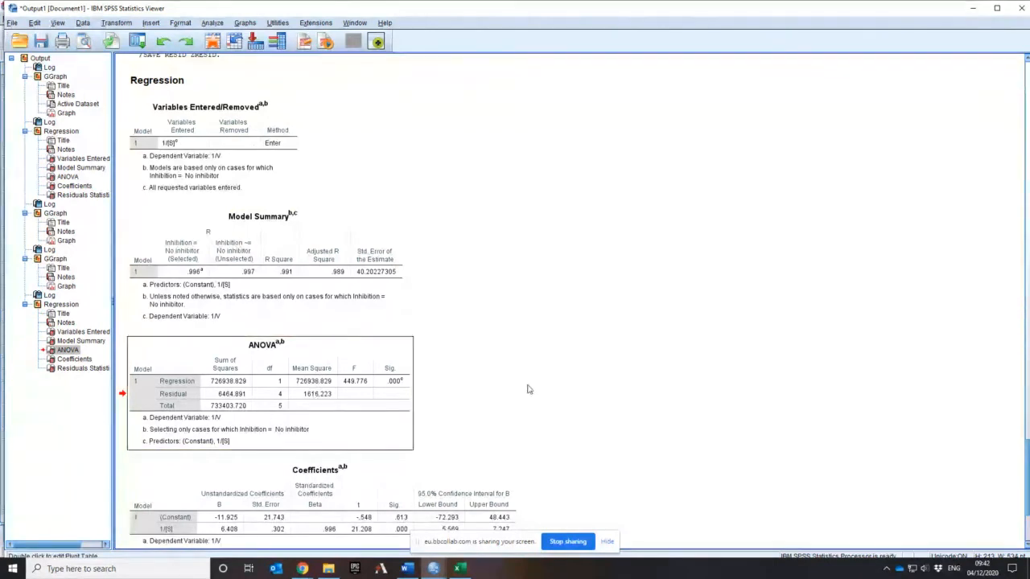
scroll(527, 389, down, 5)
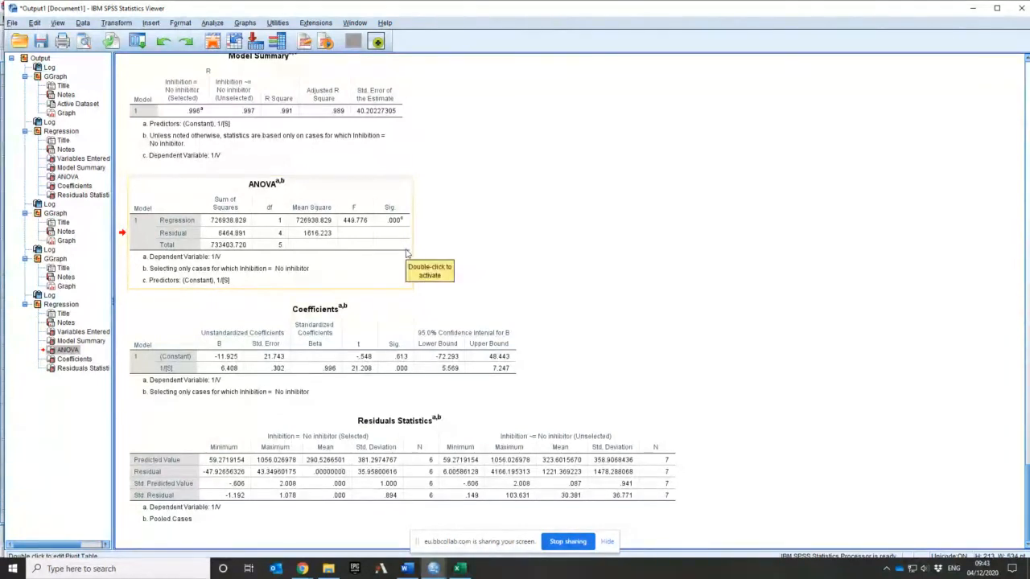
click(406, 253)
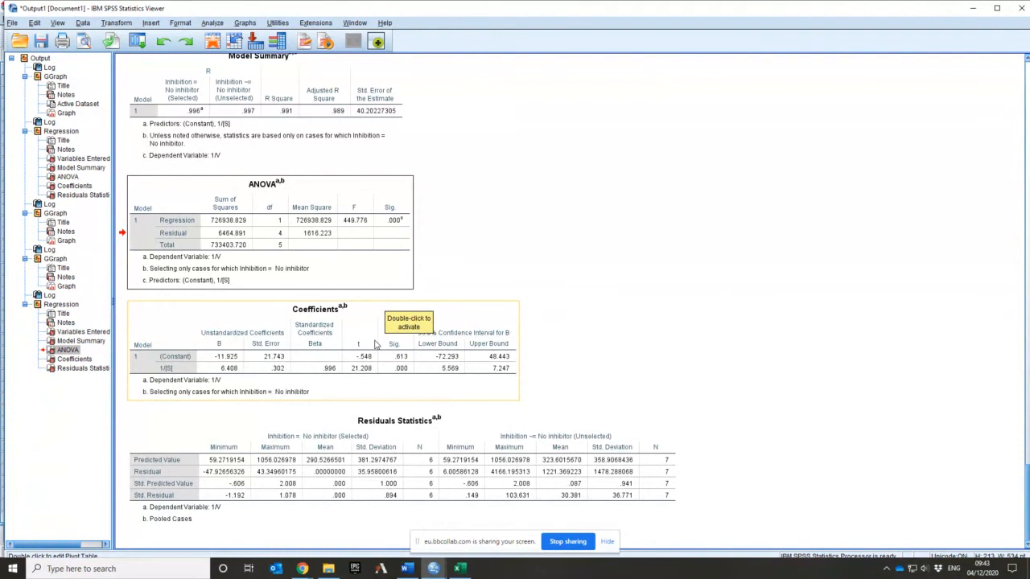
click(374, 345)
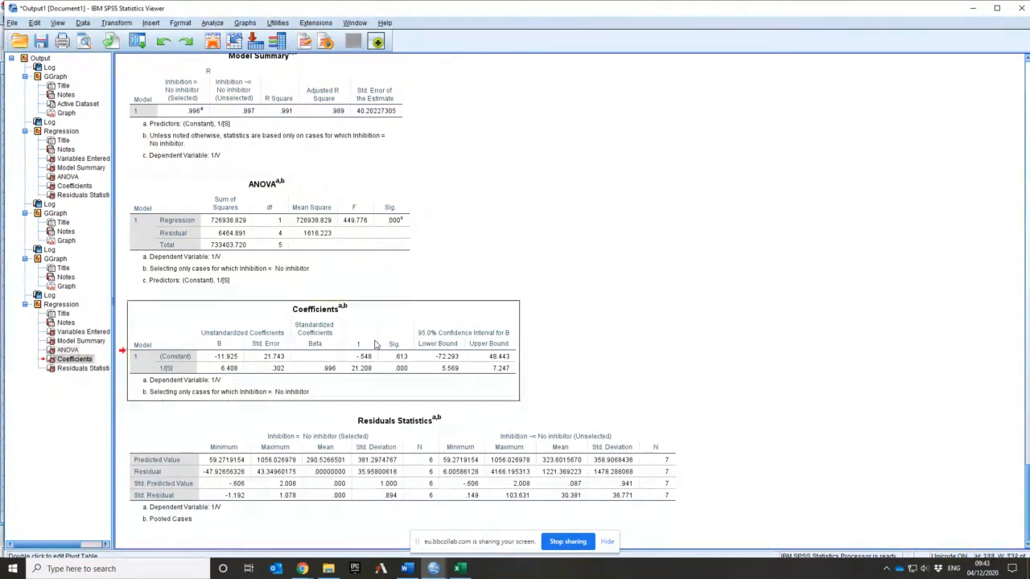
click(139, 310)
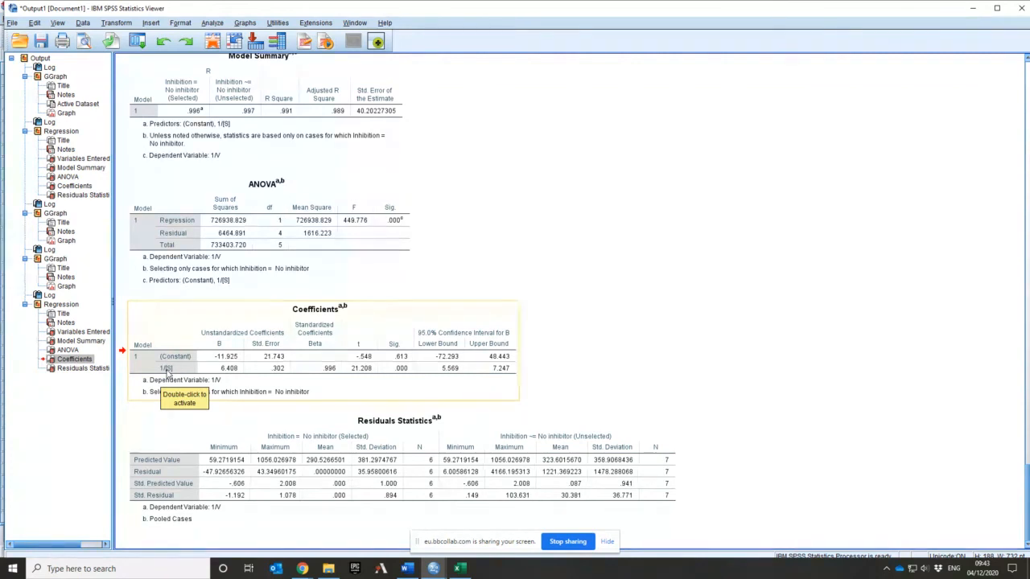
click(401, 360)
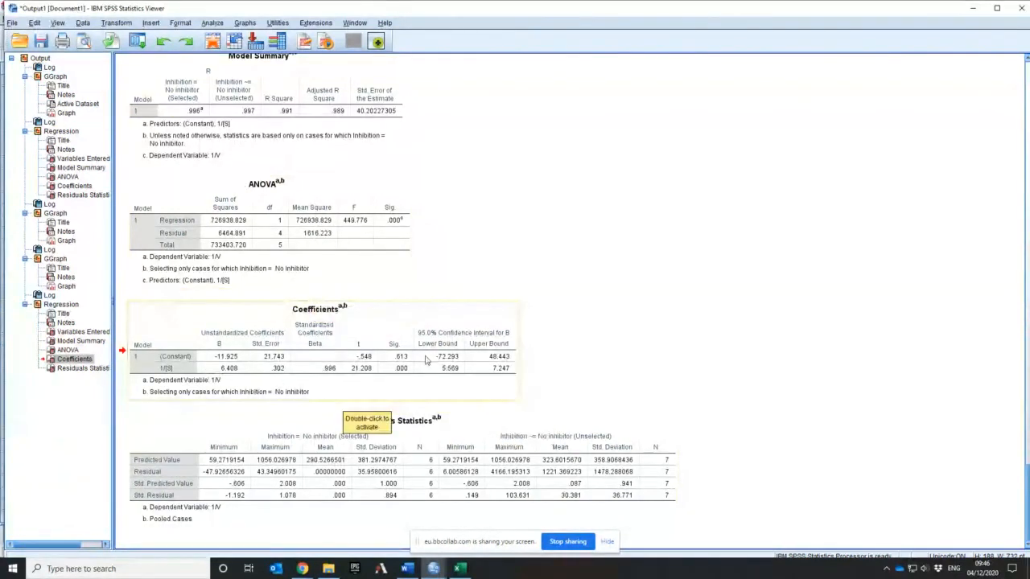
click(463, 369)
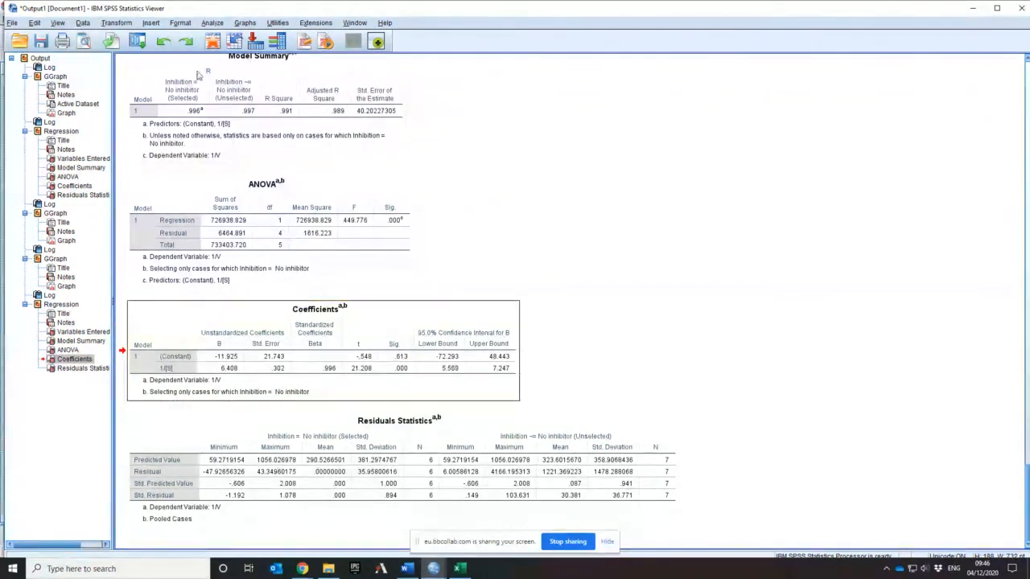
Run the linear regression of 1/V on 1/[S] again with the selection rule changed to Inhibitor equal to 1.
click(149, 24)
mouse_move(209, 27)
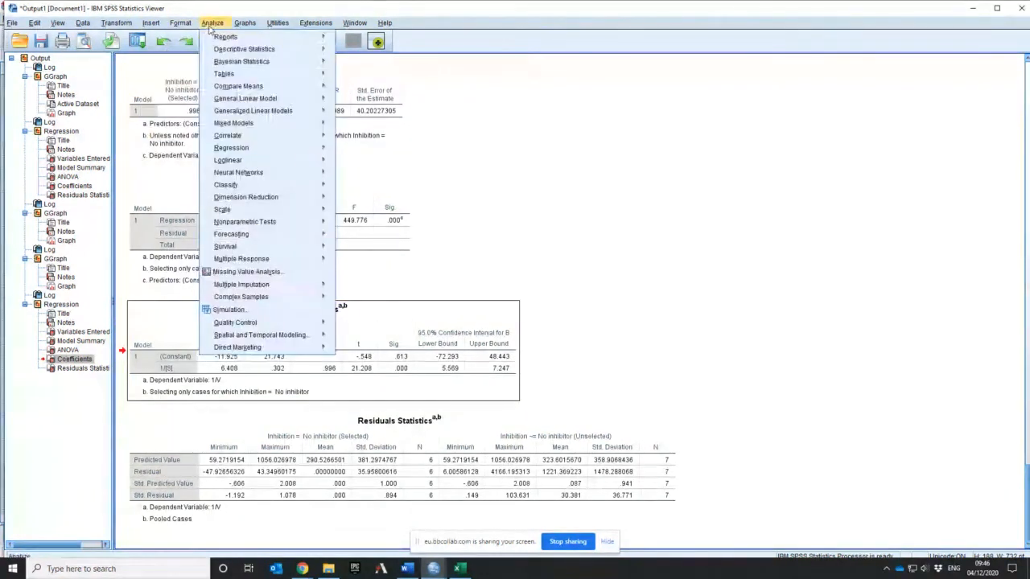
mouse_move(262, 149)
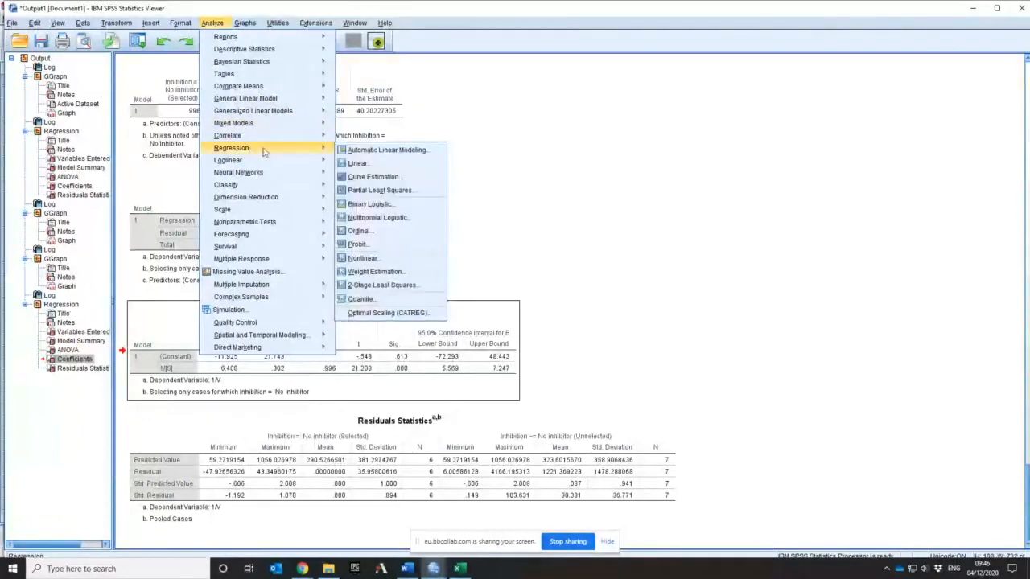
click(357, 163)
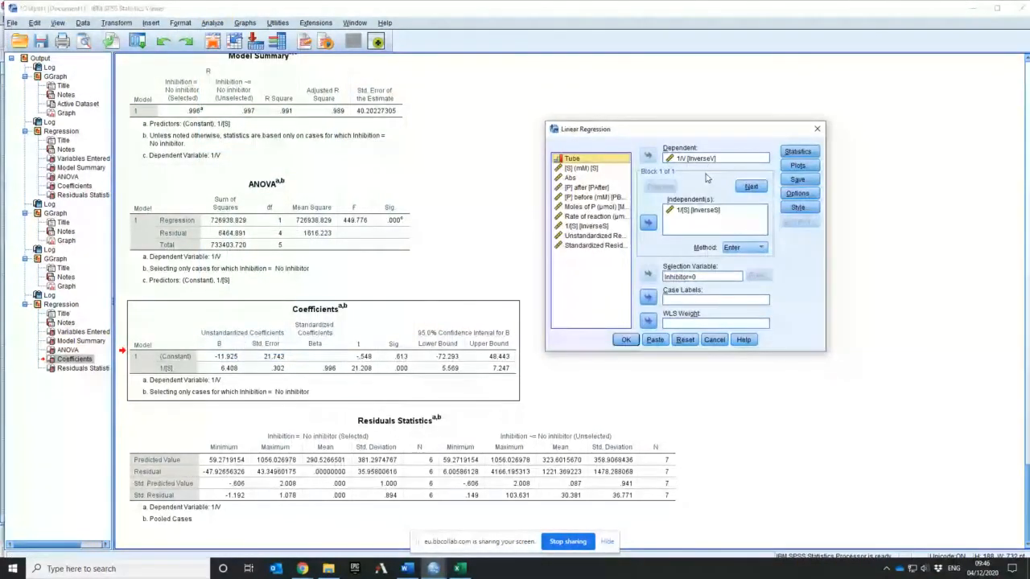
click(702, 277)
click(757, 276)
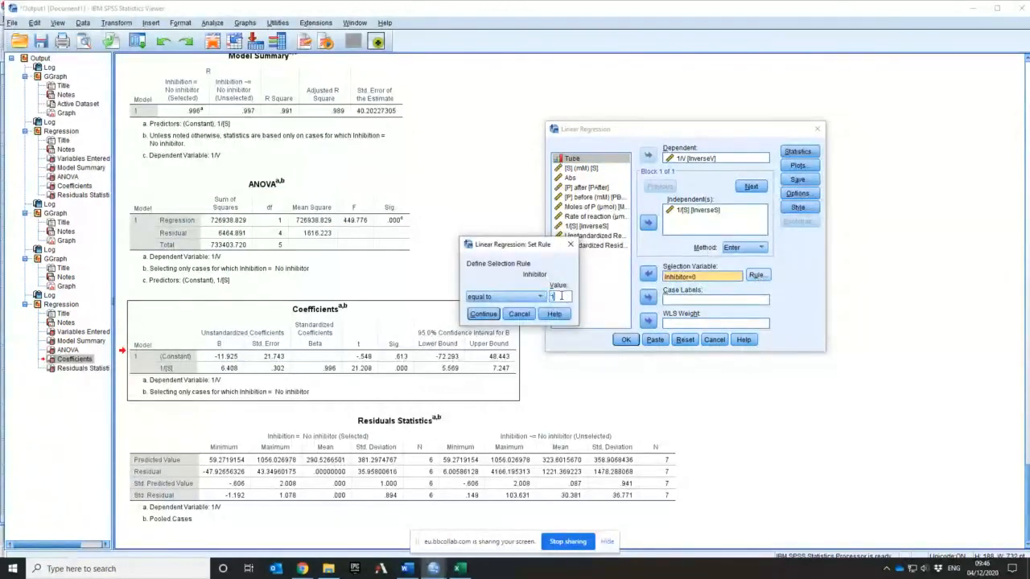
text(1)
click(484, 314)
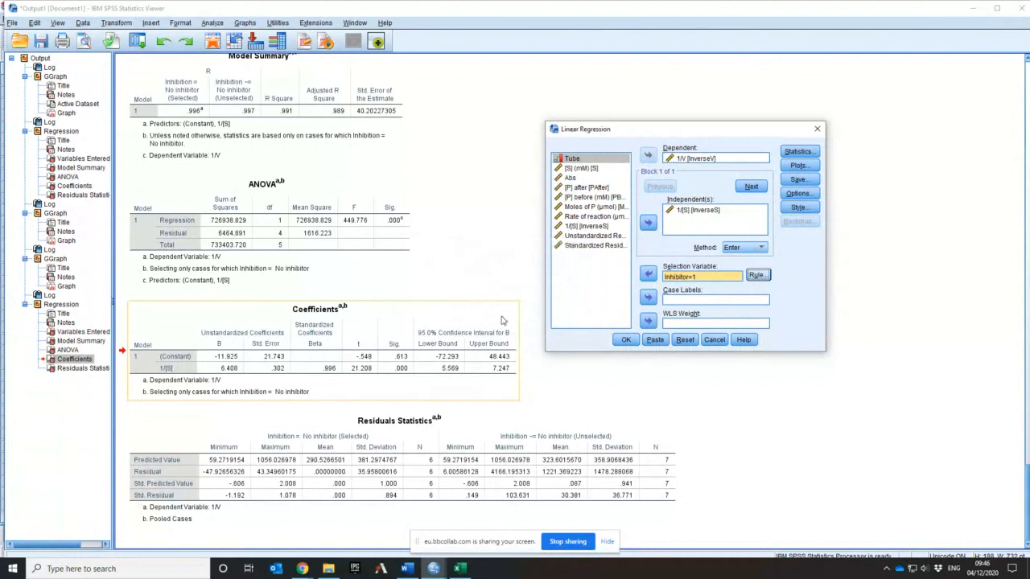
click(626, 340)
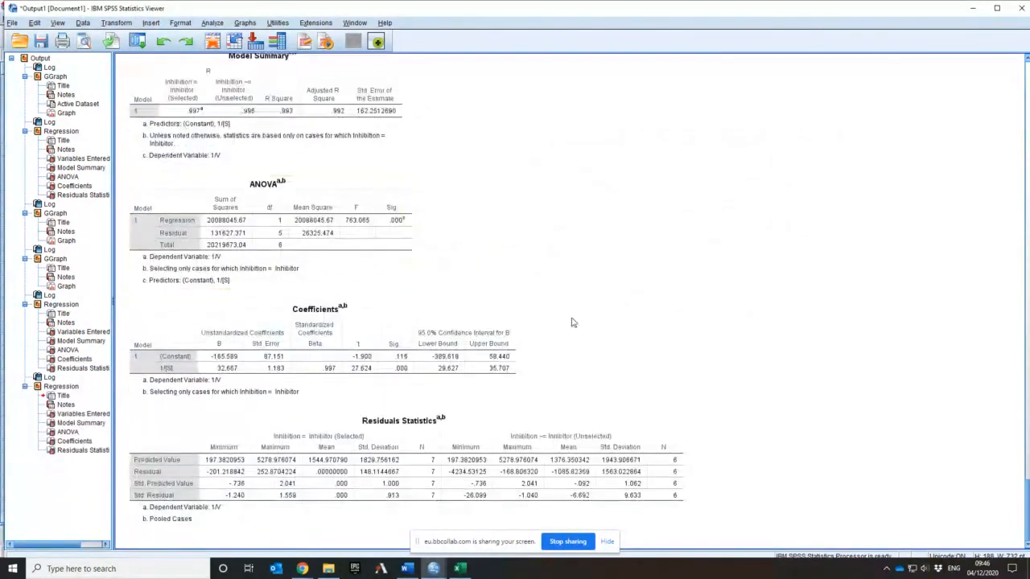
scroll(578, 324, down, 3)
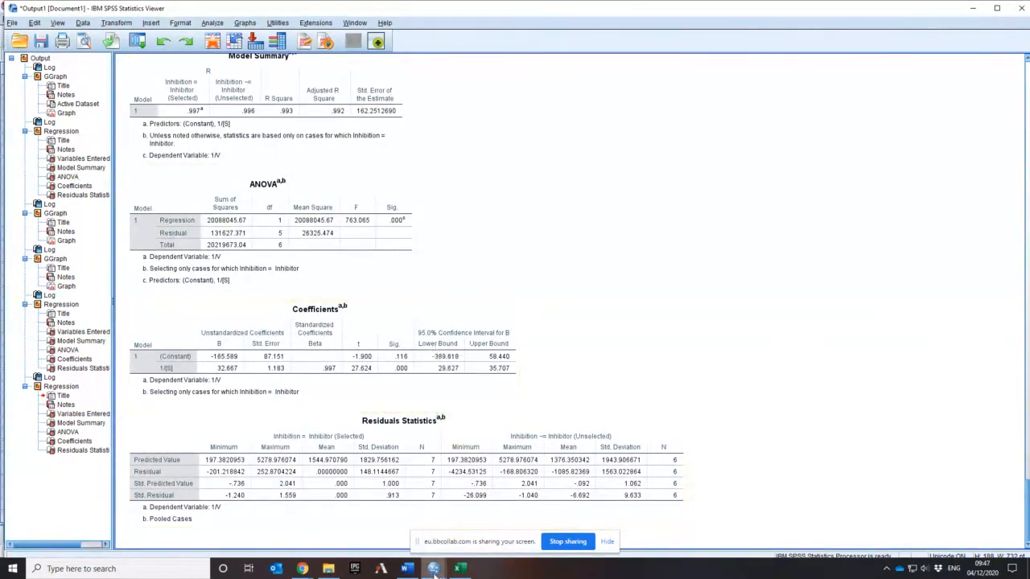
Return to the Enzyme Kinetics data set and delete the saved residual variables RES_1, ZRE_1, RES_2 and ZRE_2.
mouse_move(433, 569)
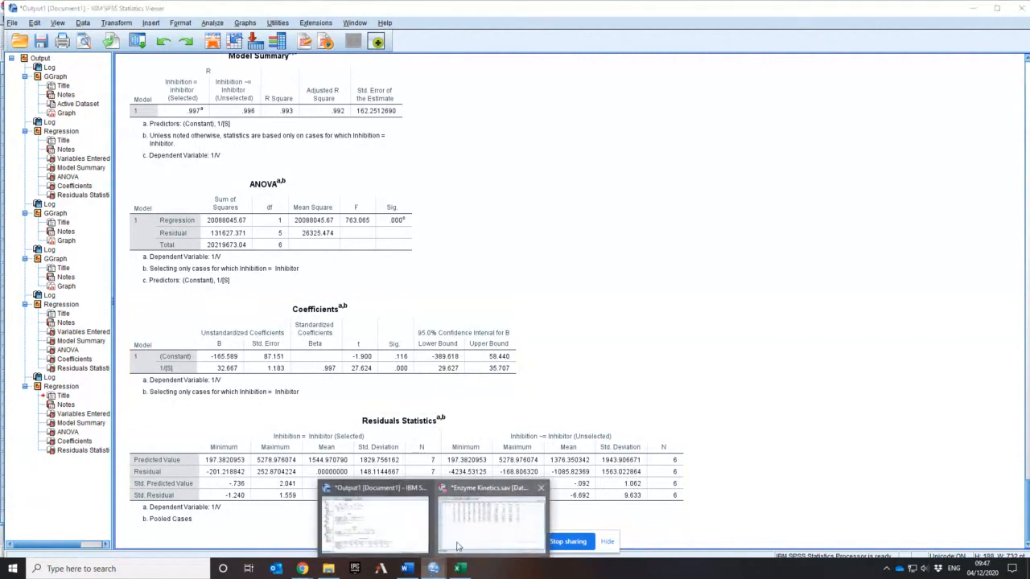
click(491, 523)
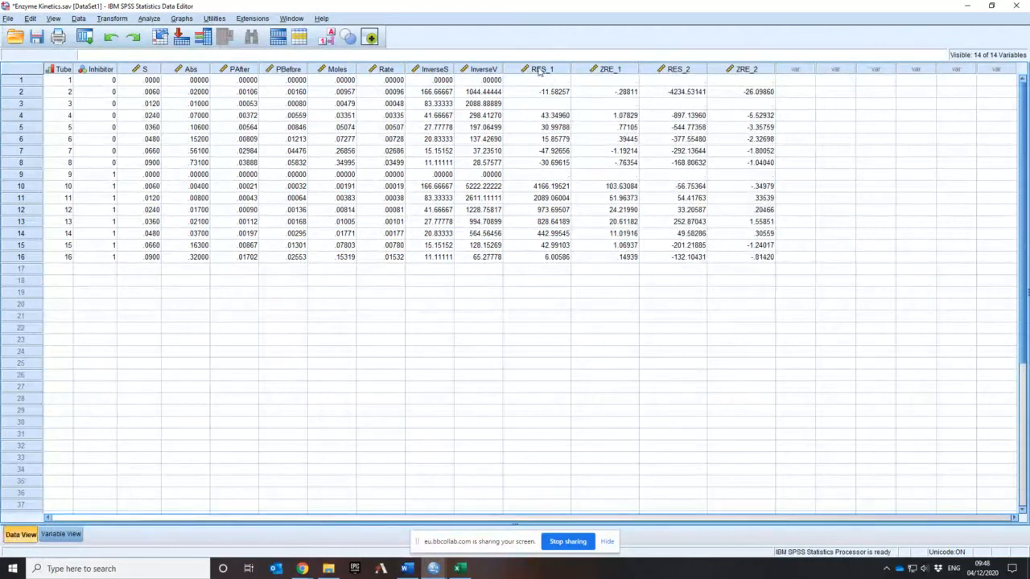
drag(541, 69, 746, 71)
right_click(685, 151)
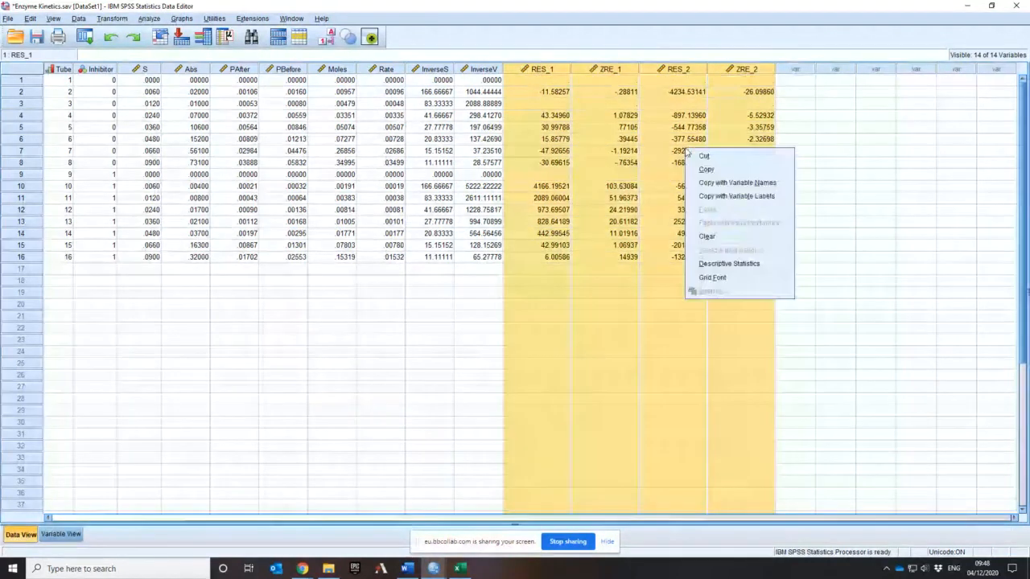
click(706, 236)
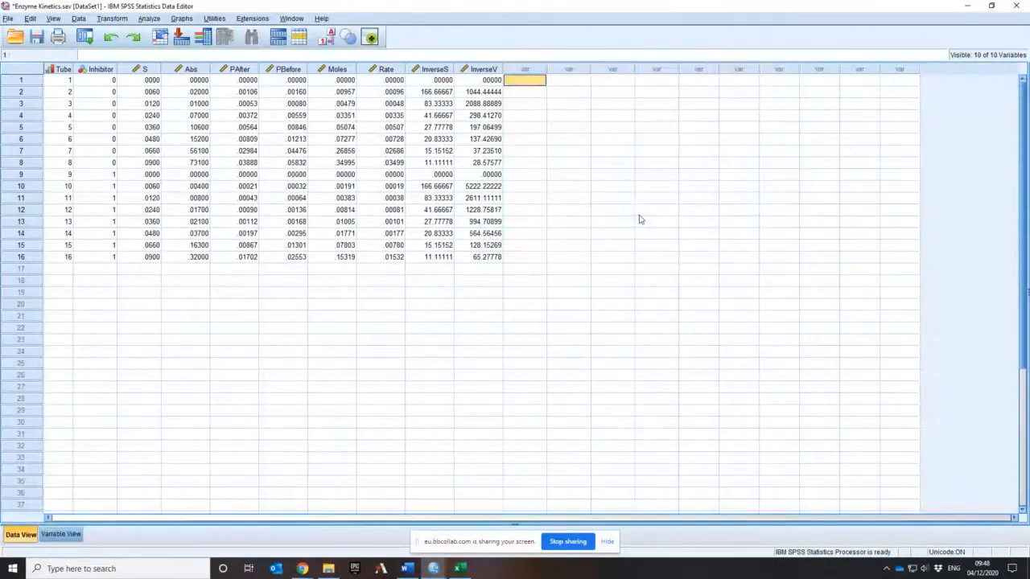